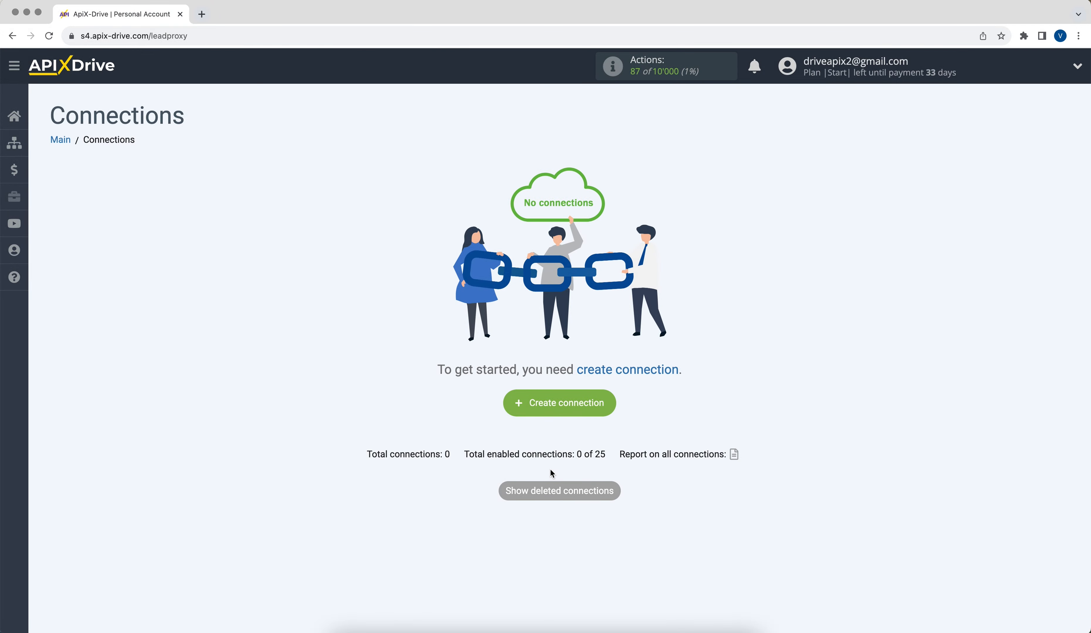
Step: Create a new connection with Reform as the source system and Get DATA as its action
left_click(515, 408)
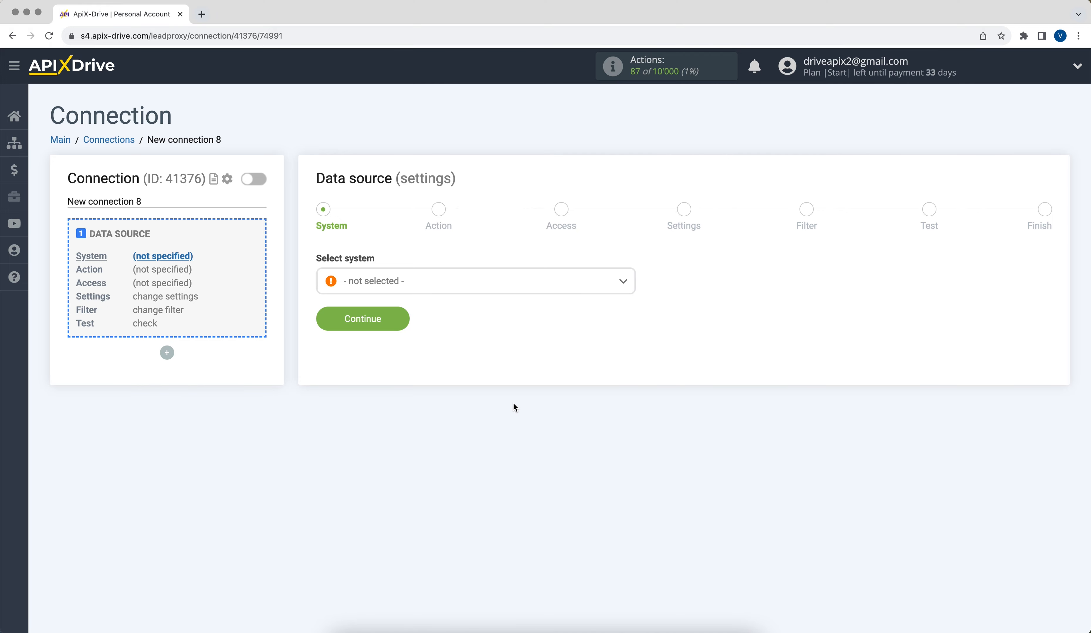
left_click(474, 290)
left_click_drag(631, 300, 634, 431)
left_click(366, 355)
left_click(327, 324)
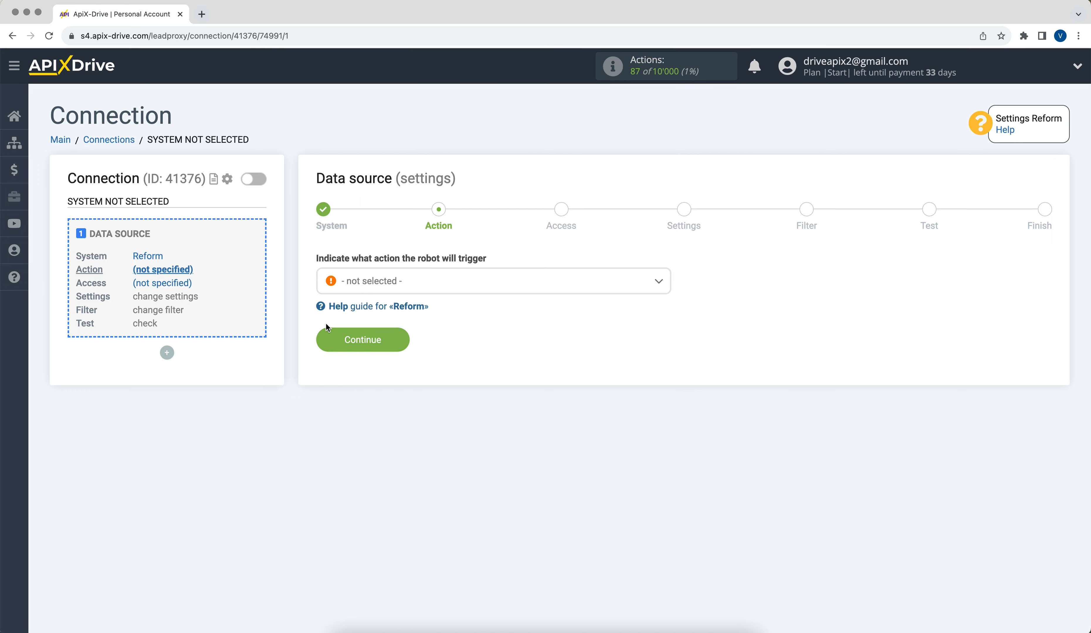
left_click(378, 288)
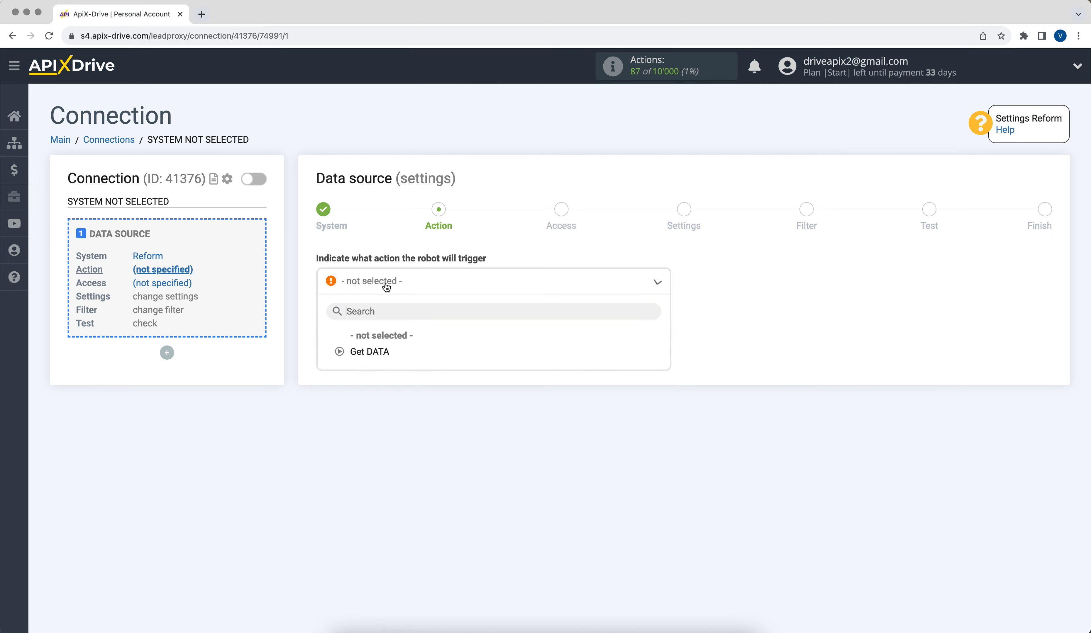
left_click(371, 353)
left_click(336, 344)
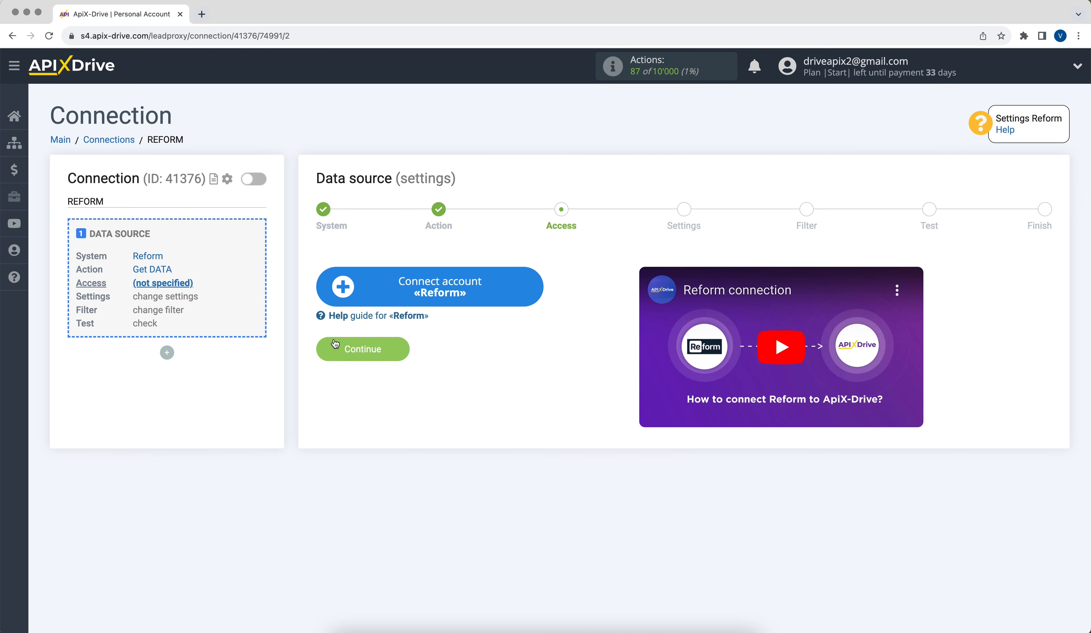
Step: Connect a Reform account and select it as the source login
left_click(346, 292)
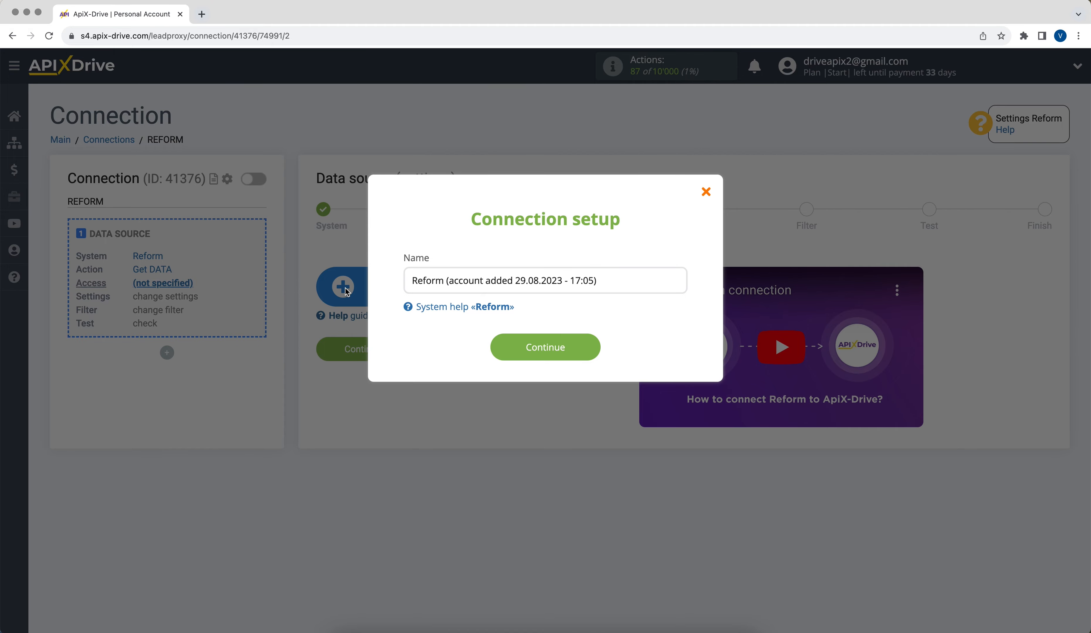
left_click(495, 346)
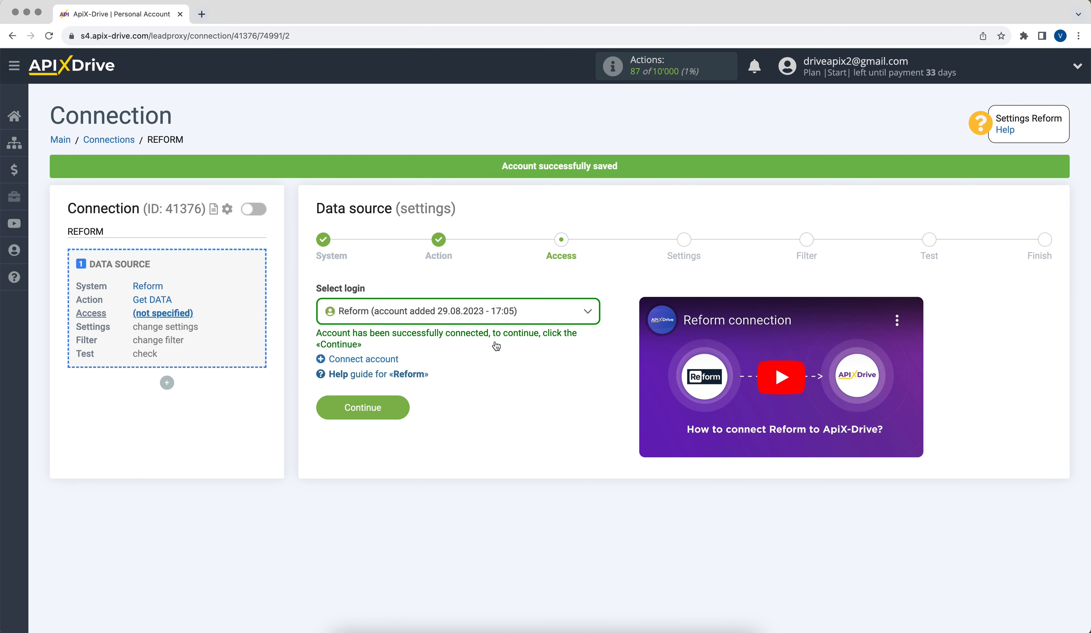
left_click(475, 315)
left_click(470, 396)
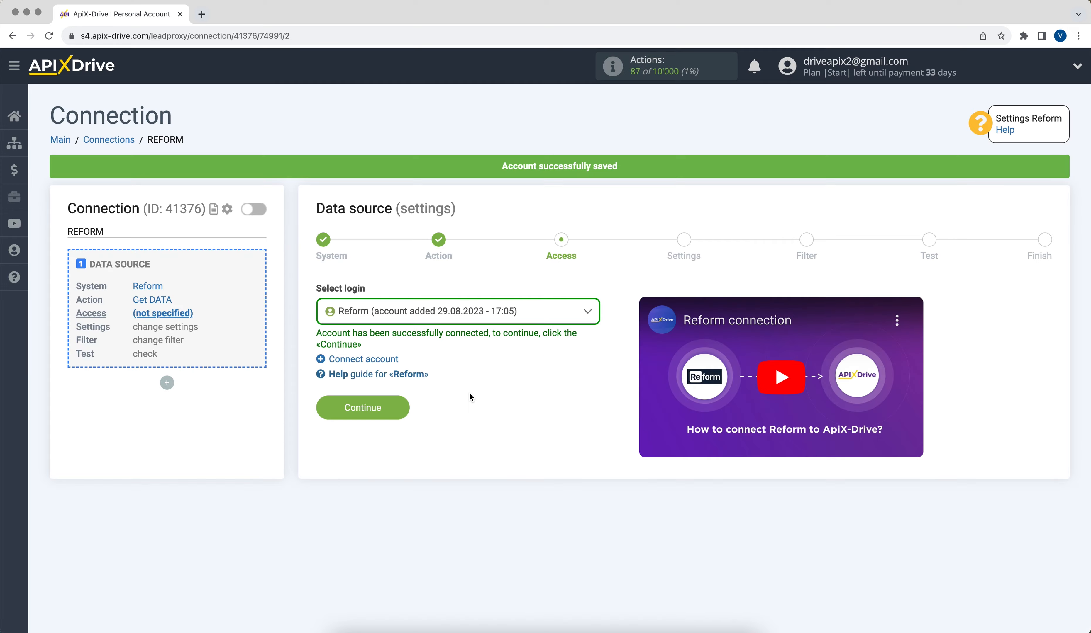
left_click(341, 404)
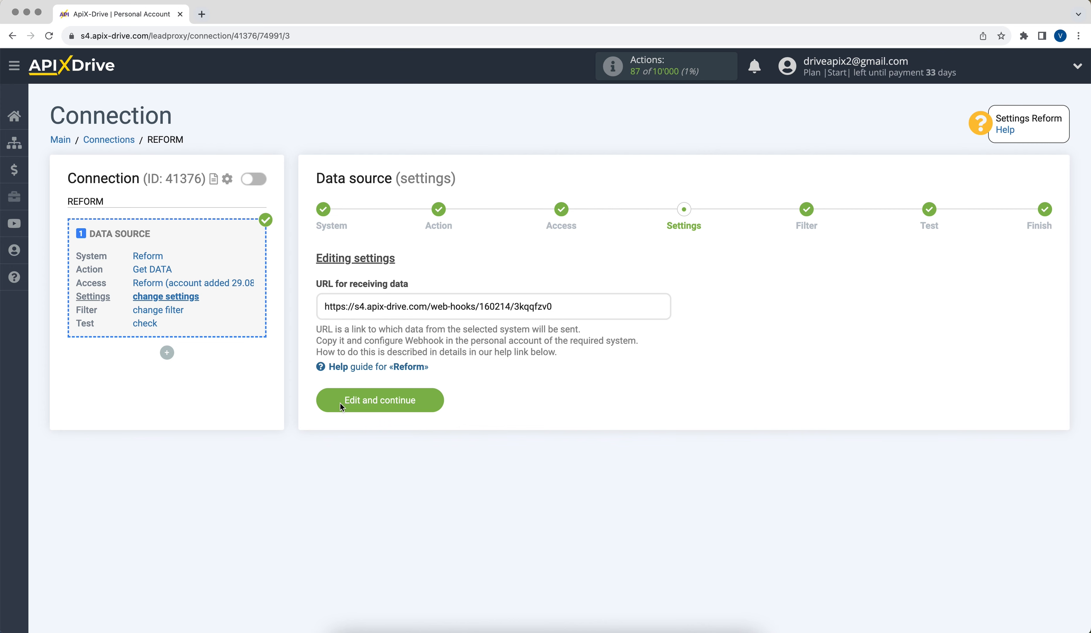
Step: Copy the ApiX-Drive webhook URL
left_click_drag(324, 307, 565, 307)
right_click(541, 306)
left_click(555, 331)
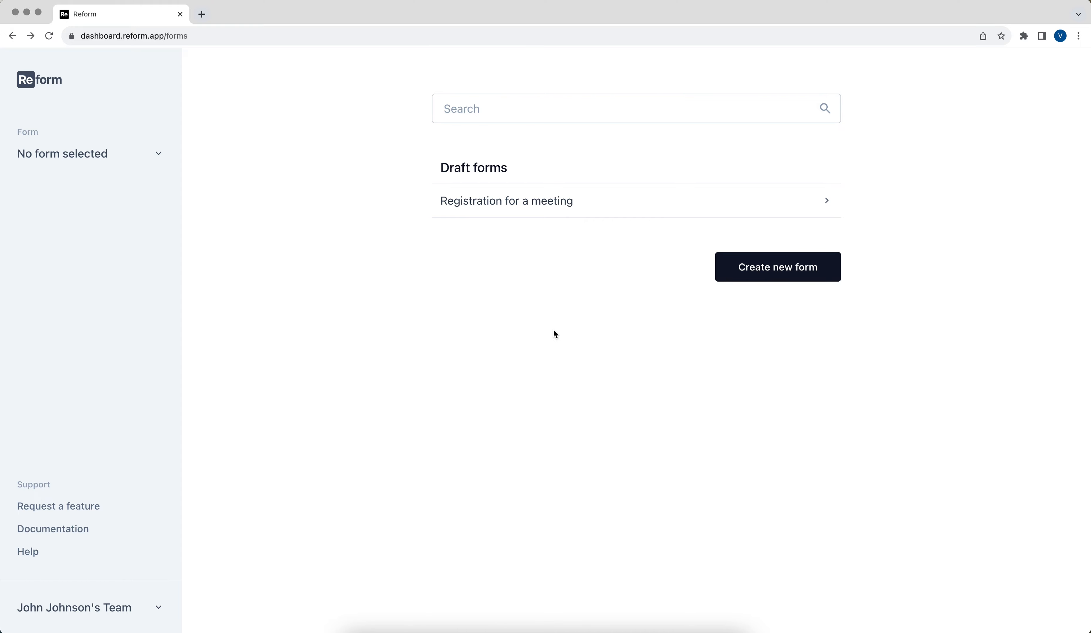
Step: Paste the URL as an active webhook on Reform's Registration for a meeting form
left_click(479, 211)
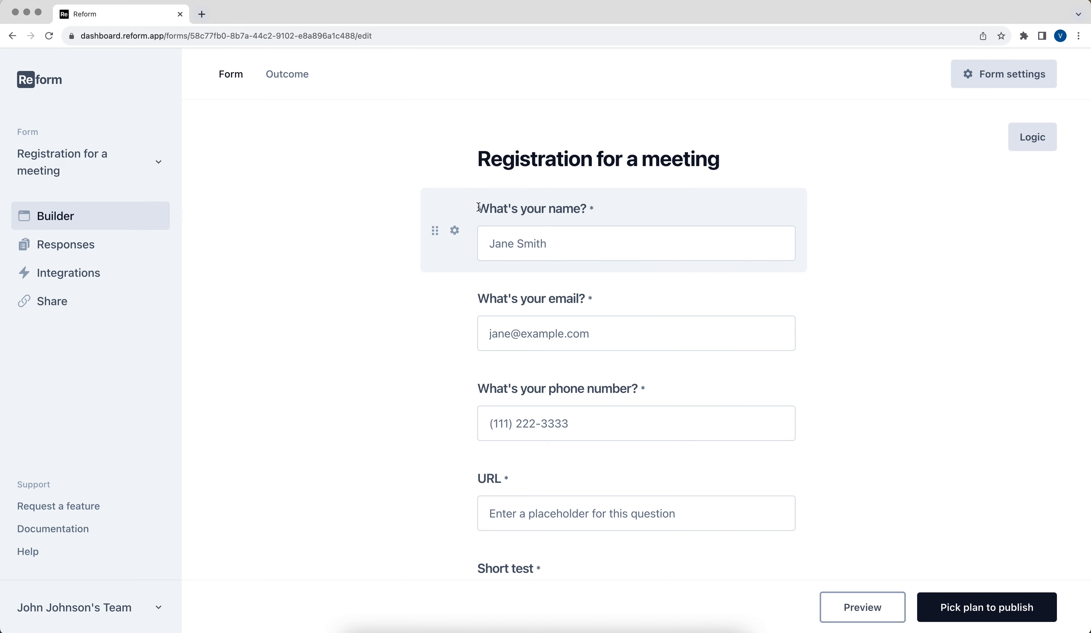
left_click(138, 276)
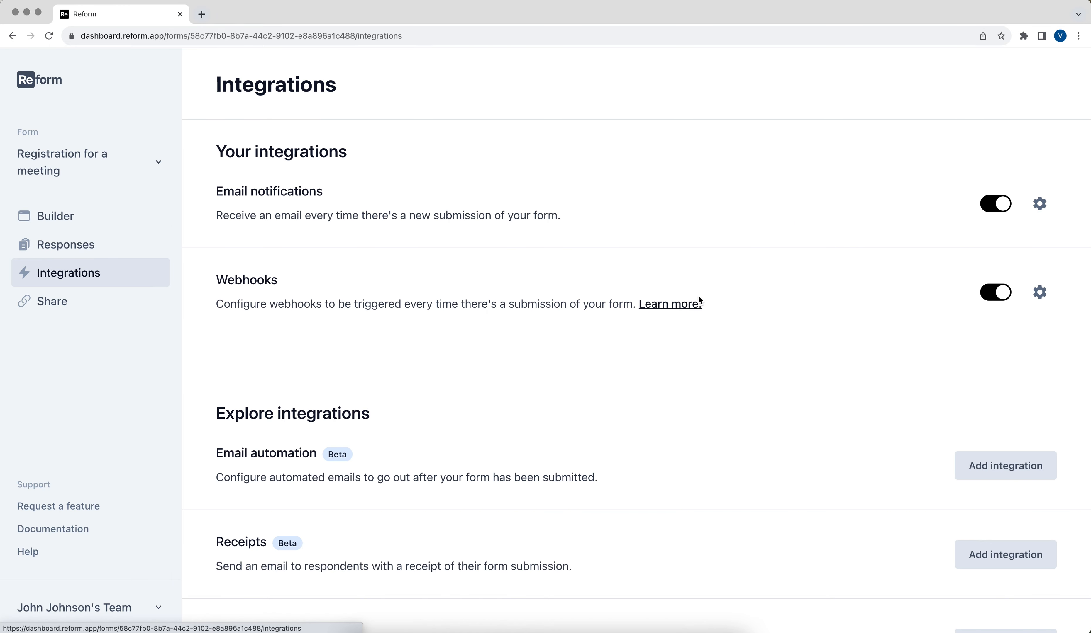
left_click(1040, 294)
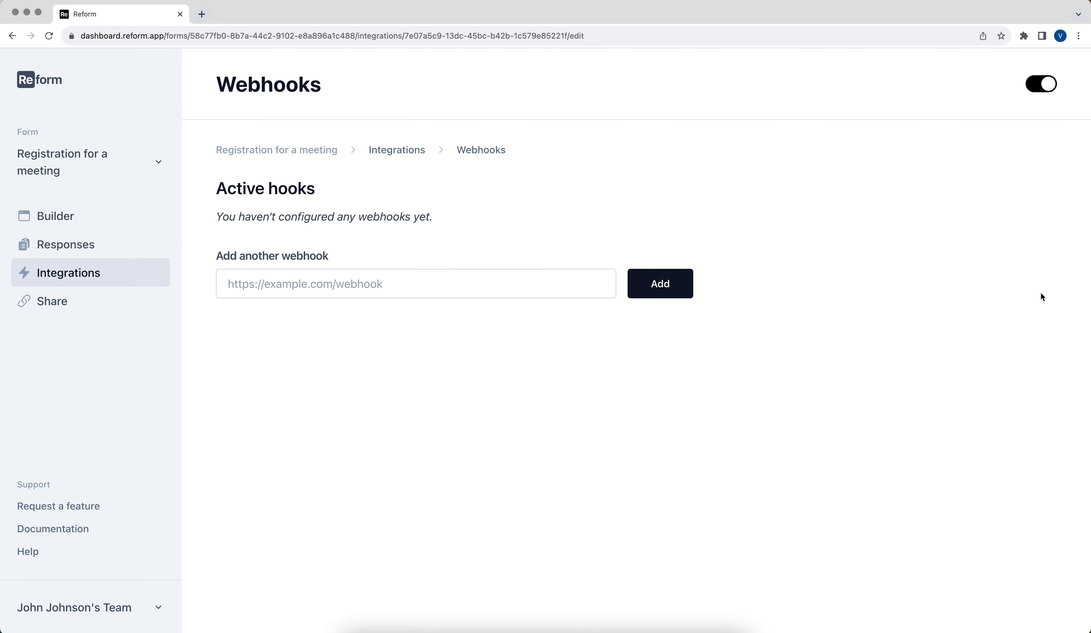
left_click(495, 288)
right_click(494, 288)
left_click(520, 370)
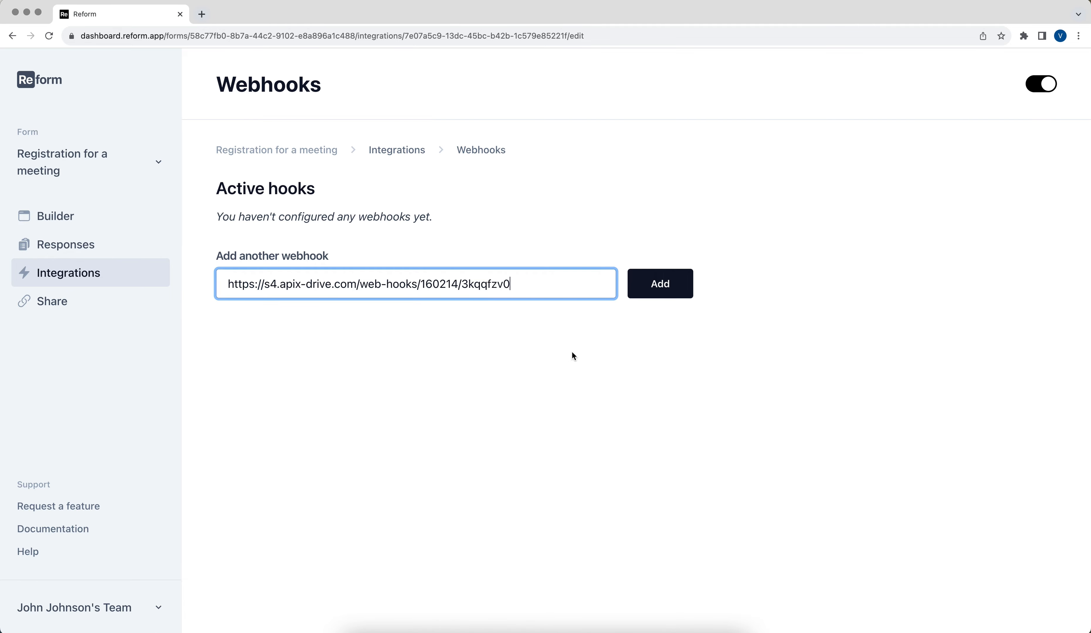
left_click(652, 297)
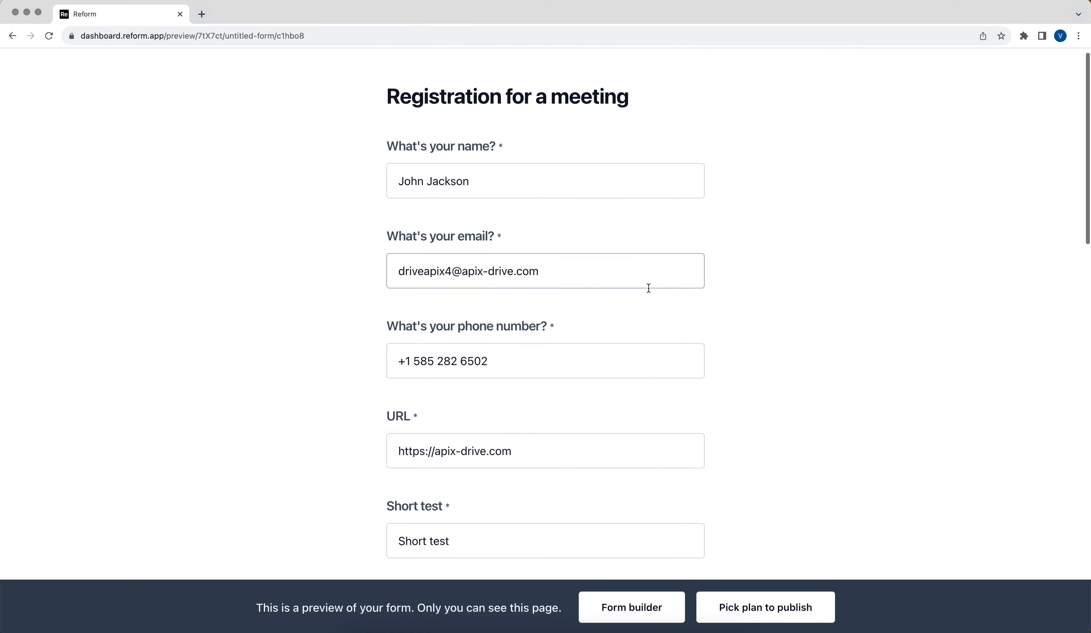
scroll(650, 292, "down", 15)
Step: Send the test answers from the Reform form preview
scroll(647, 287, "down", 10)
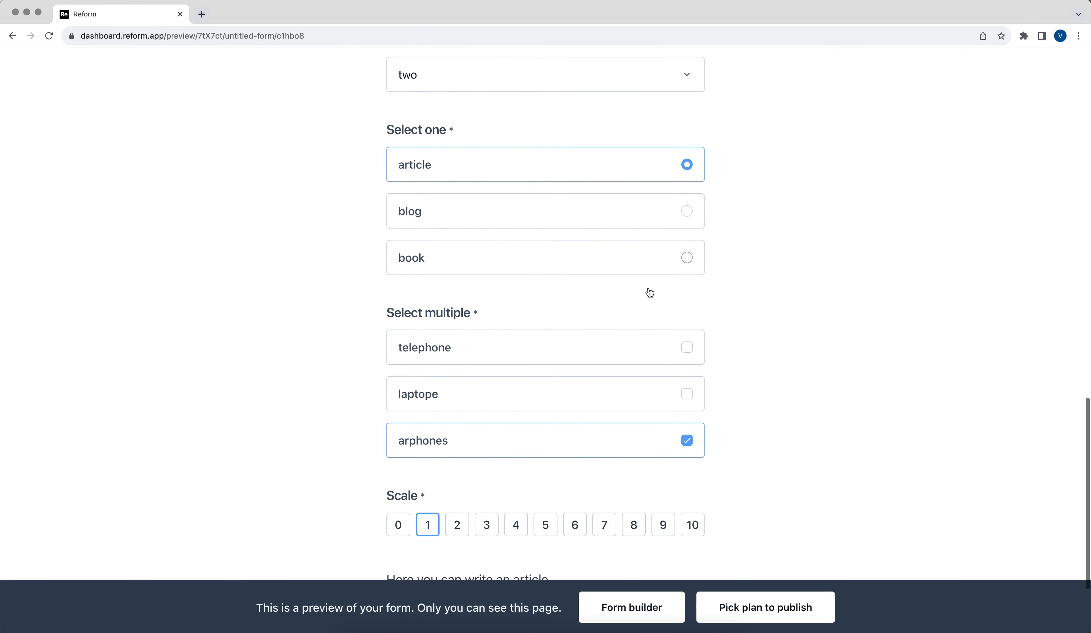
left_click(566, 520)
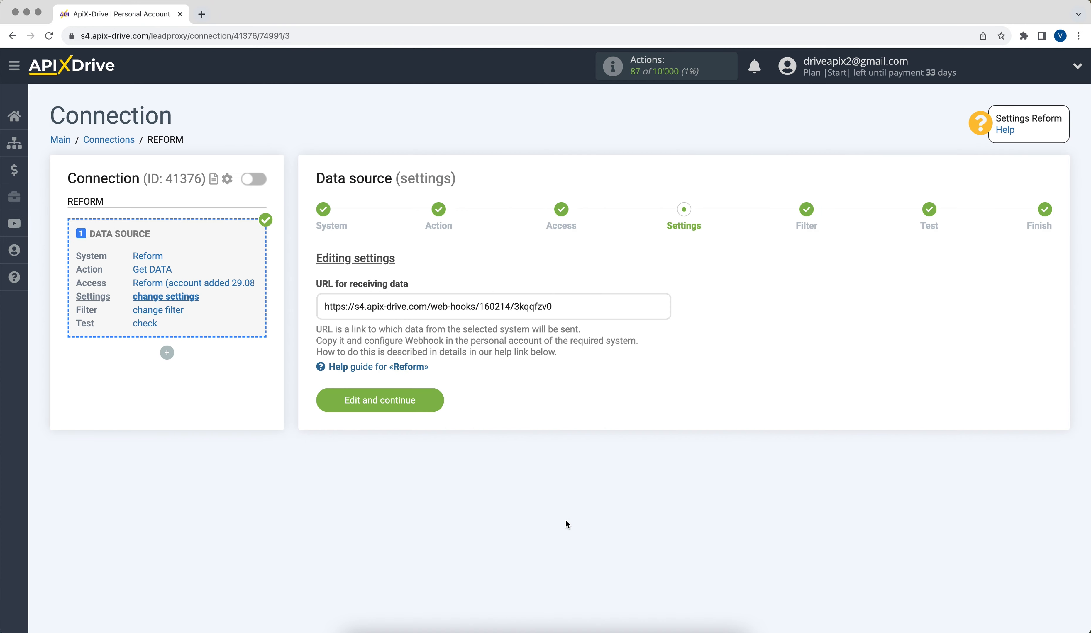
Step: Keep the webhook settings and pass the Filter step without adding conditions
left_click(332, 403)
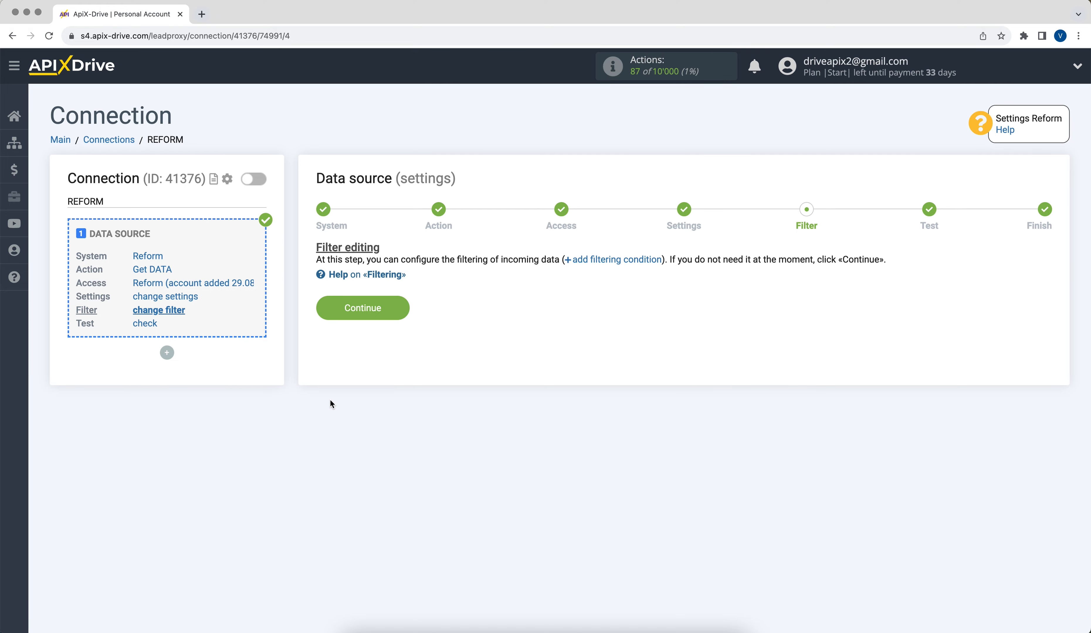
left_click(325, 309)
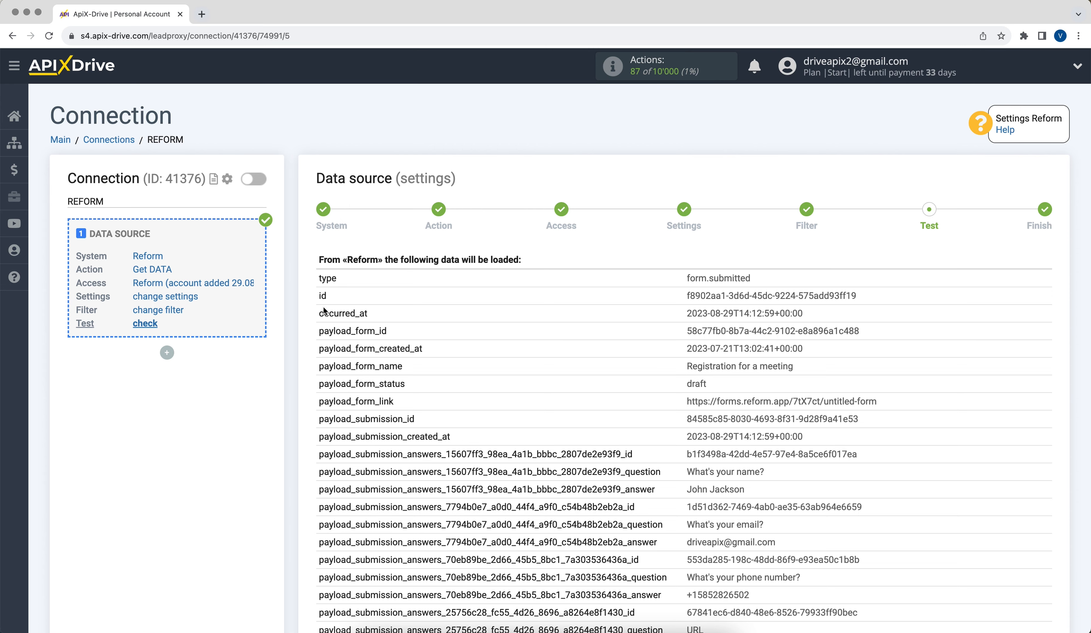
Step: Review the received Reform test data and finish the source setup
scroll(324, 311, "down", 10)
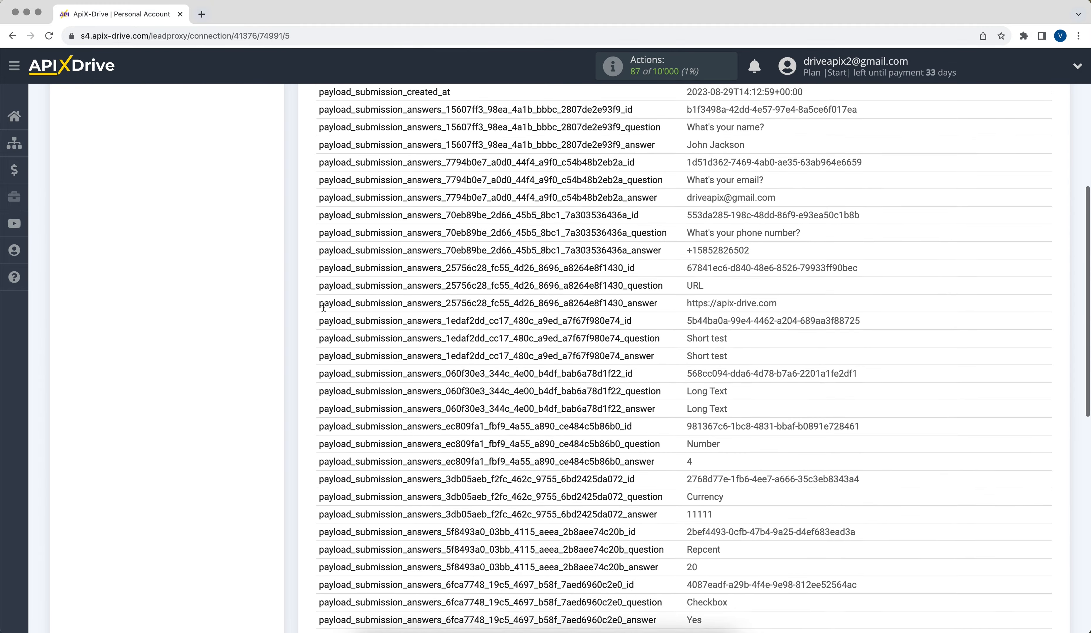
scroll(324, 307, "down", 11)
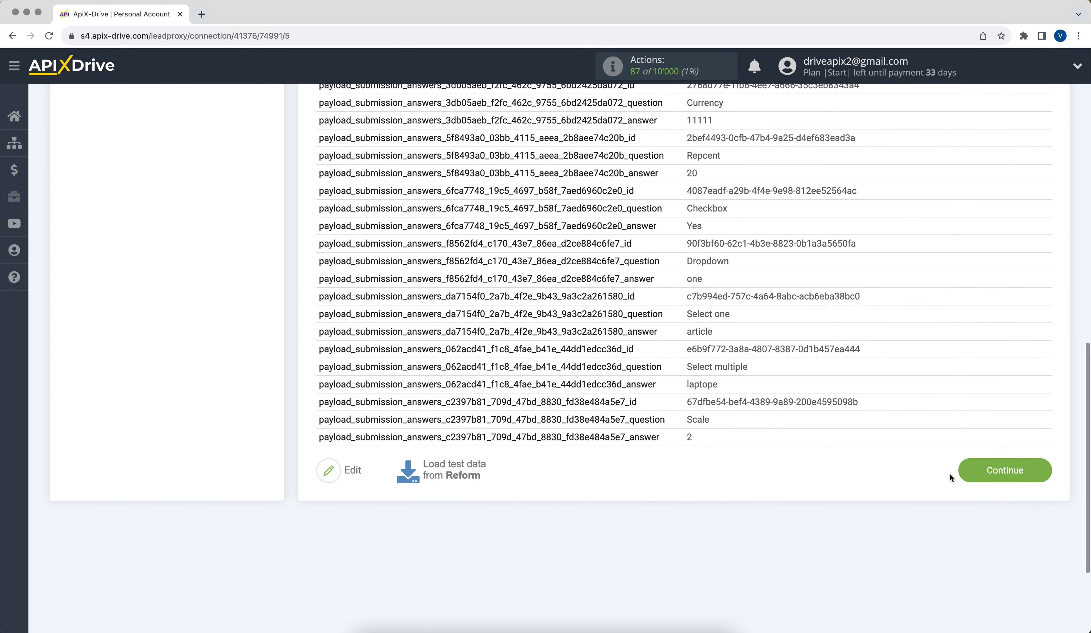
left_click(968, 472)
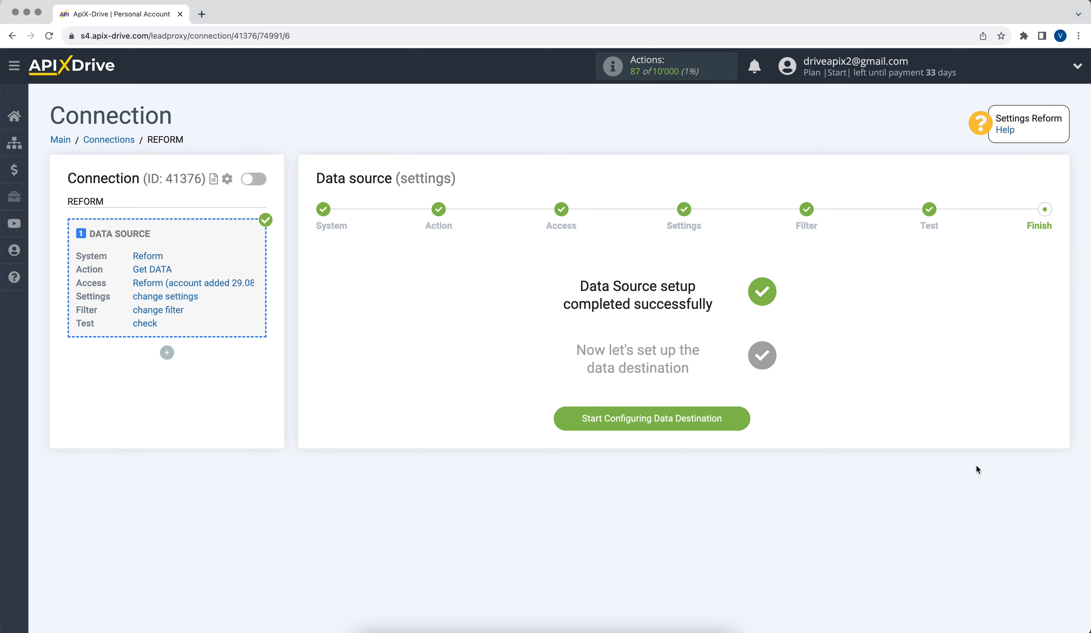
Step: Set the data destination to Gmail (send) with the Send EMAIL action
left_click(595, 420)
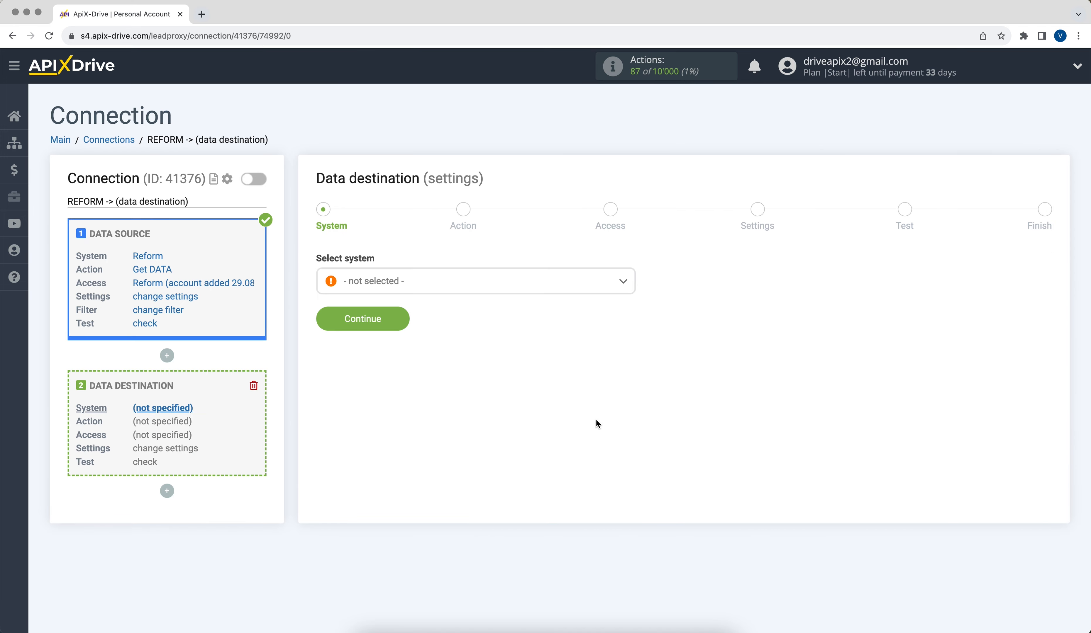
left_click(534, 279)
left_click_drag(633, 297, 619, 356)
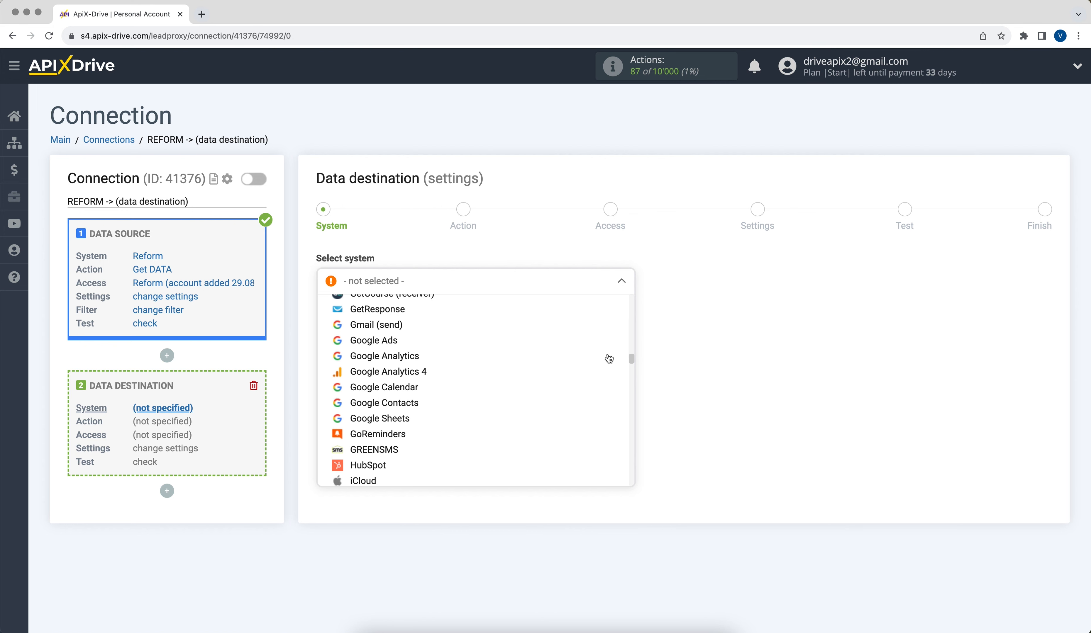
left_click(391, 325)
left_click(345, 325)
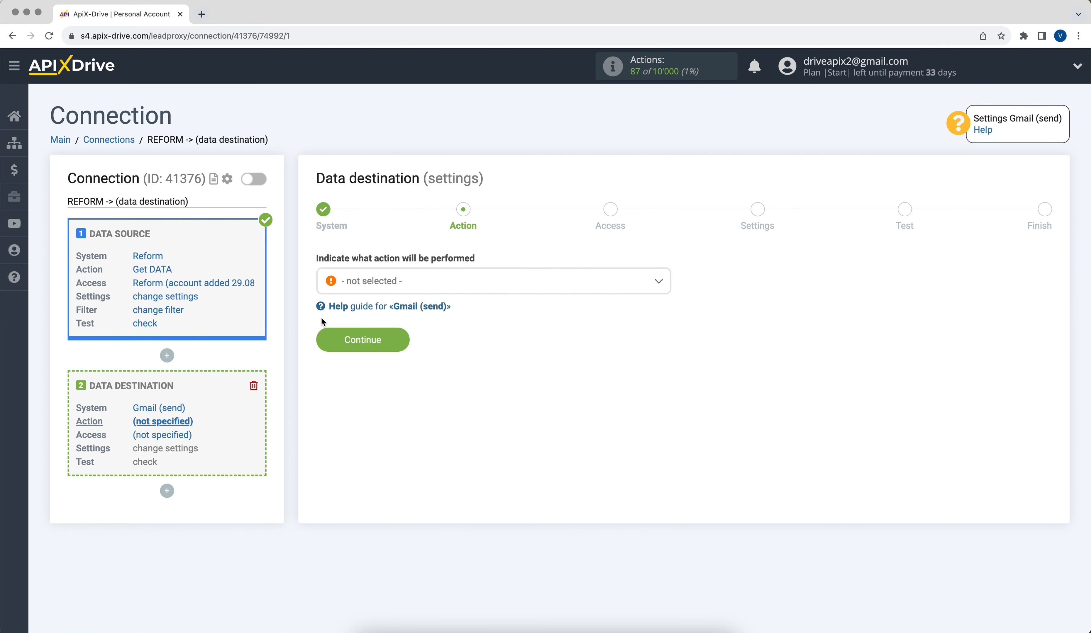
left_click(384, 290)
left_click(369, 351)
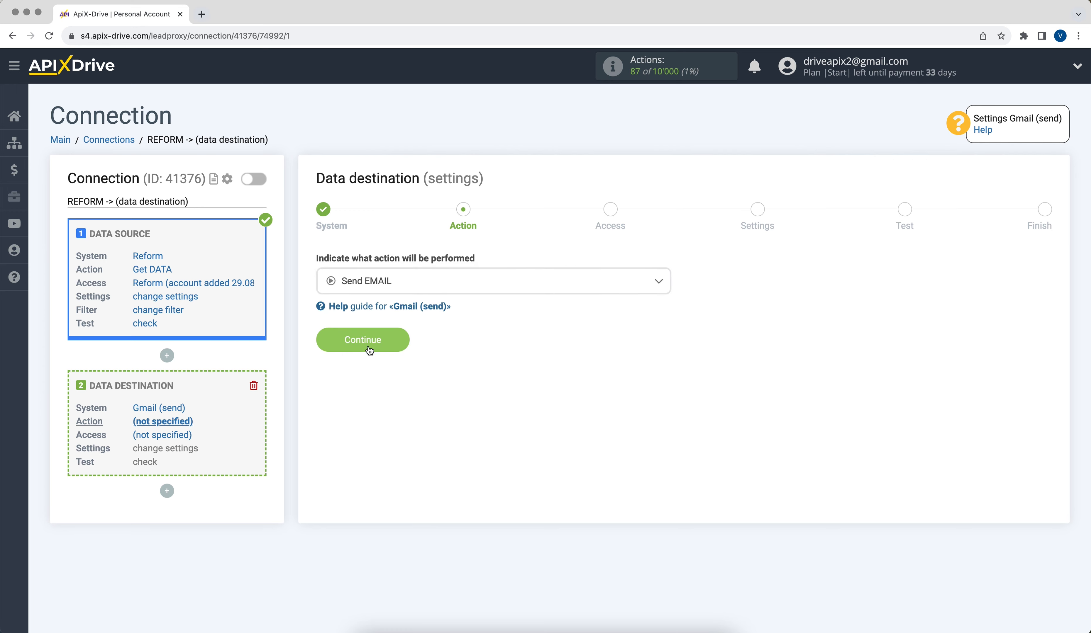
left_click(329, 340)
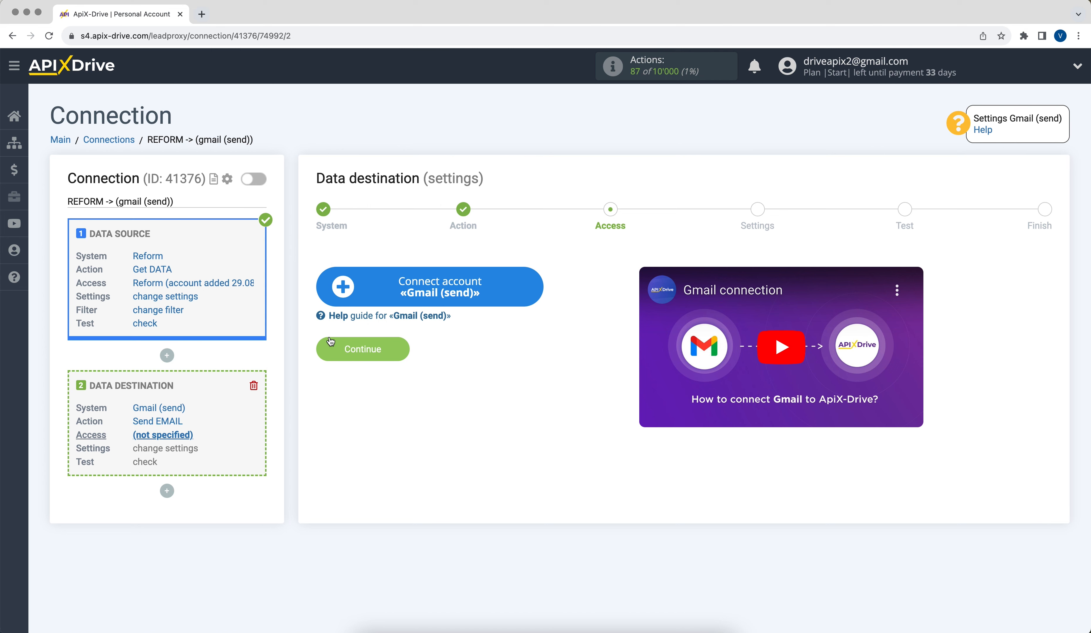
Step: Sign in to Google with the account's e-mail address and password
left_click(341, 297)
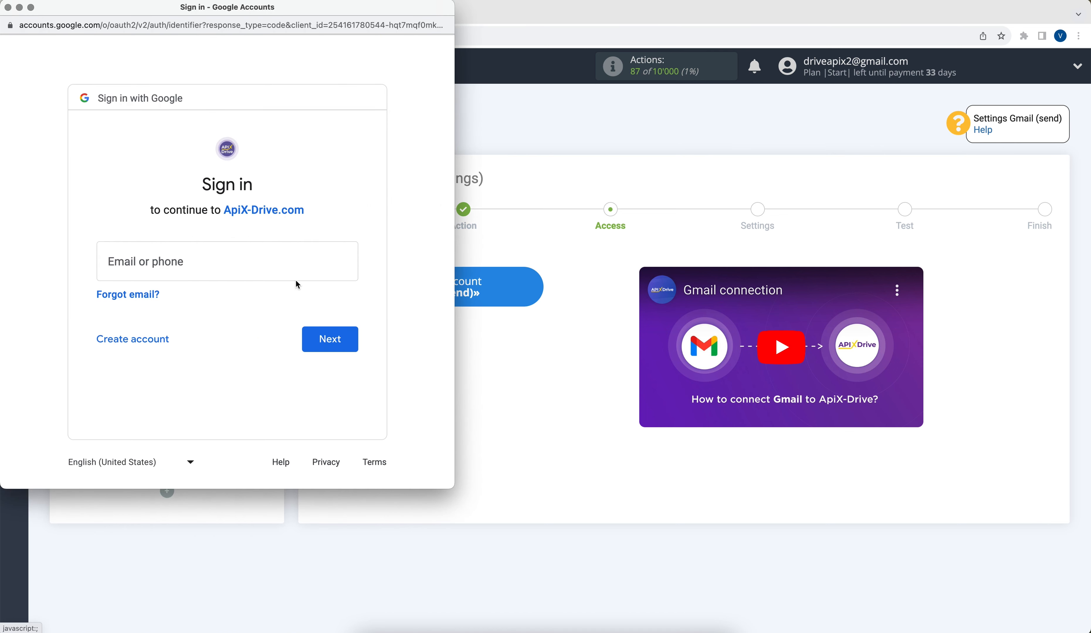
left_click(208, 257)
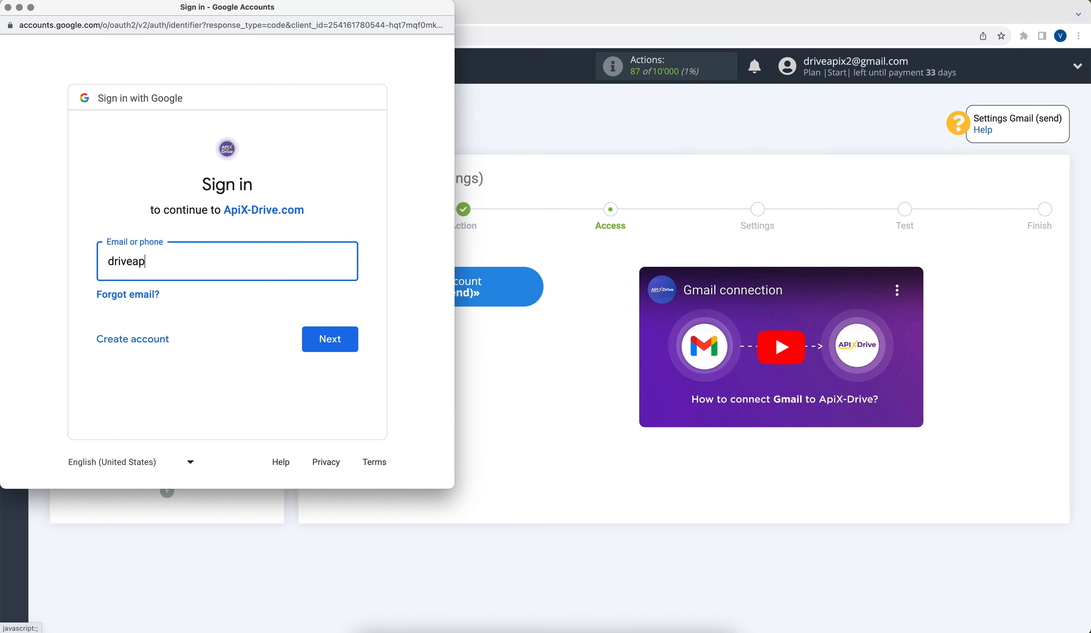
left_click(312, 347)
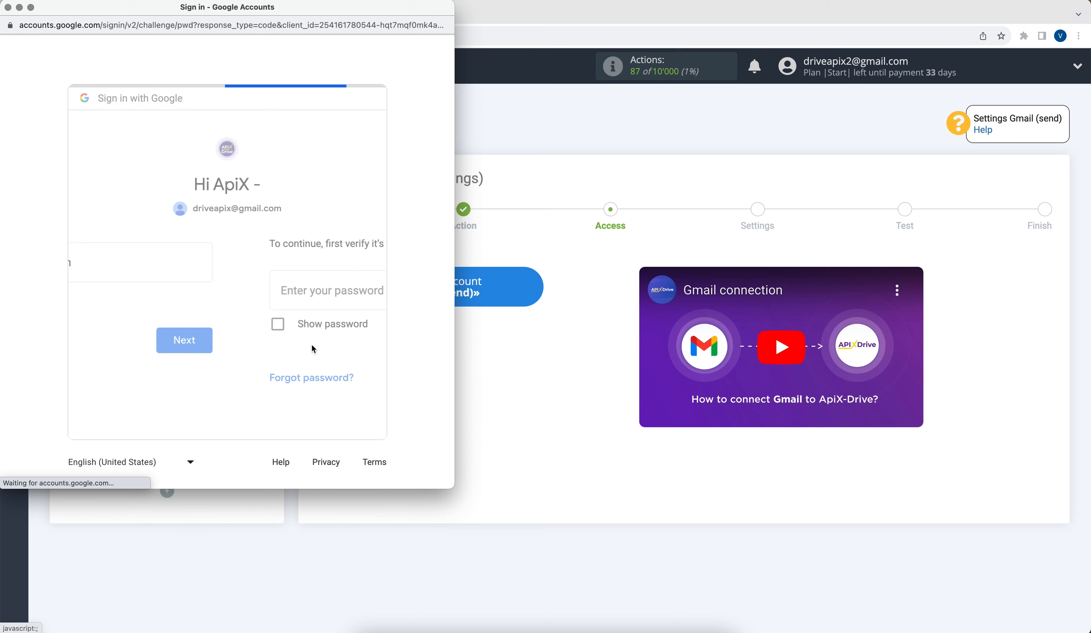
type("••••••••")
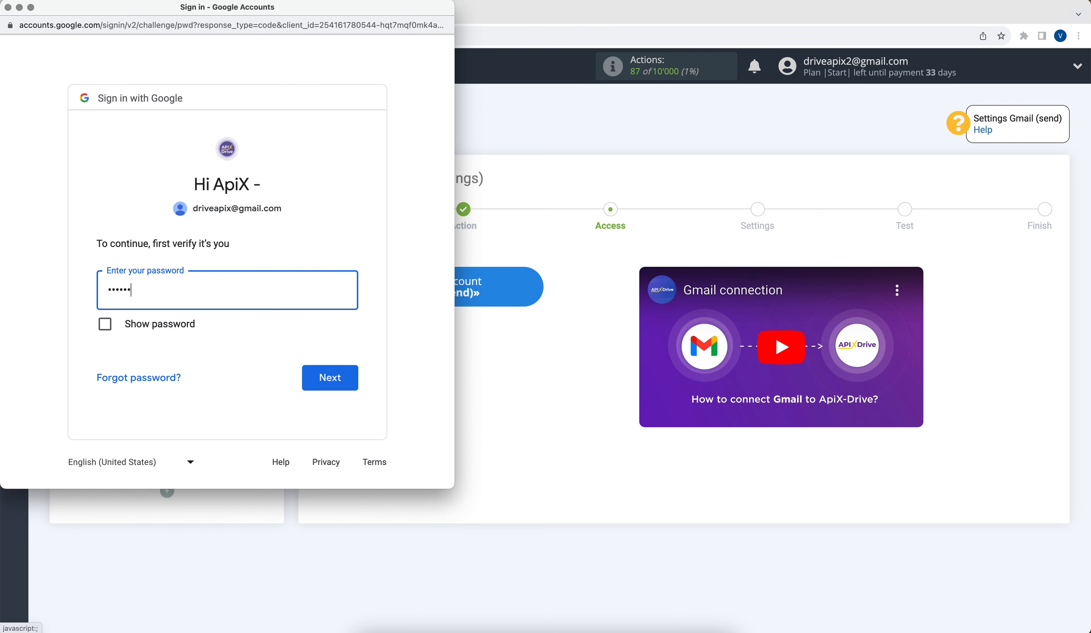
left_click(342, 377)
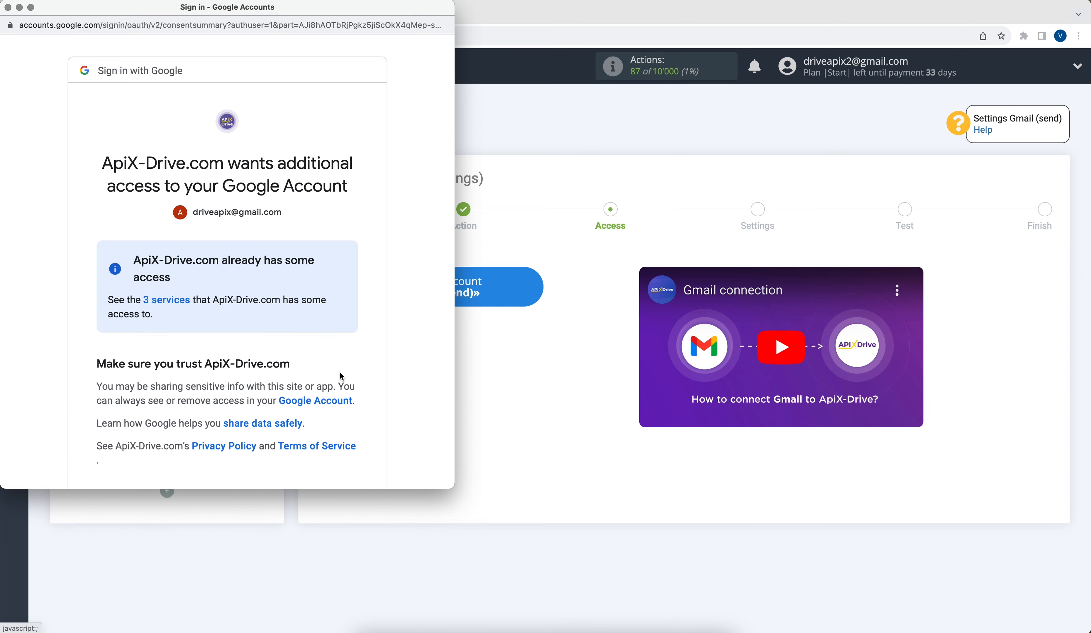
Step: Grant ApiX-Drive access and select the new Gmail account as the login
scroll(341, 377, "down", 3)
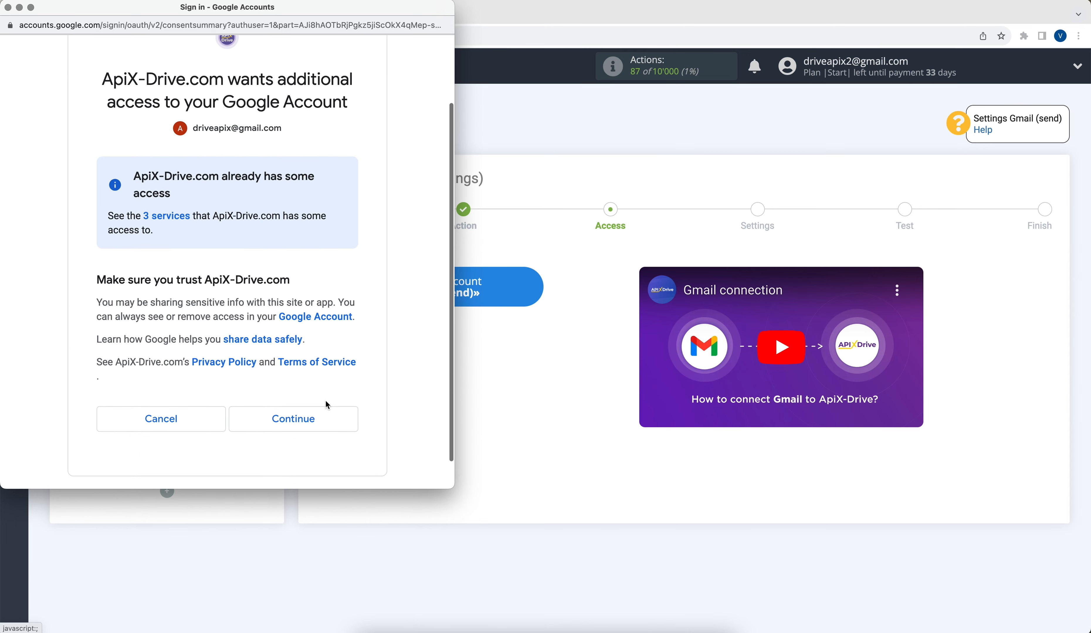
left_click(322, 412)
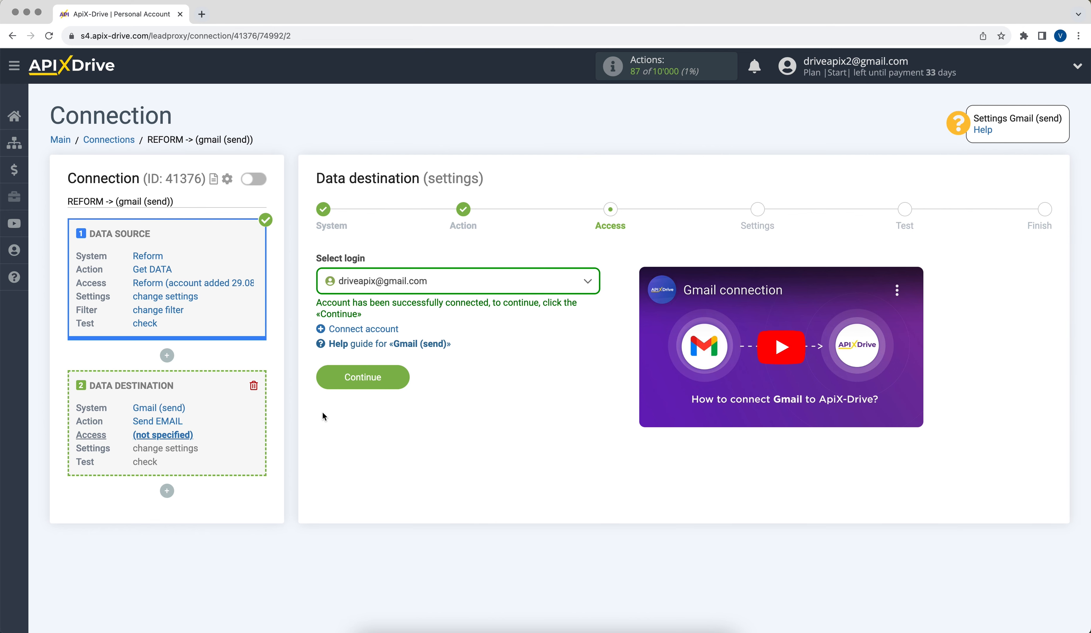
left_click(409, 288)
left_click(406, 368)
Step: Map the To: E-mail field to the Reform form's e-mail answer variable
left_click(356, 367)
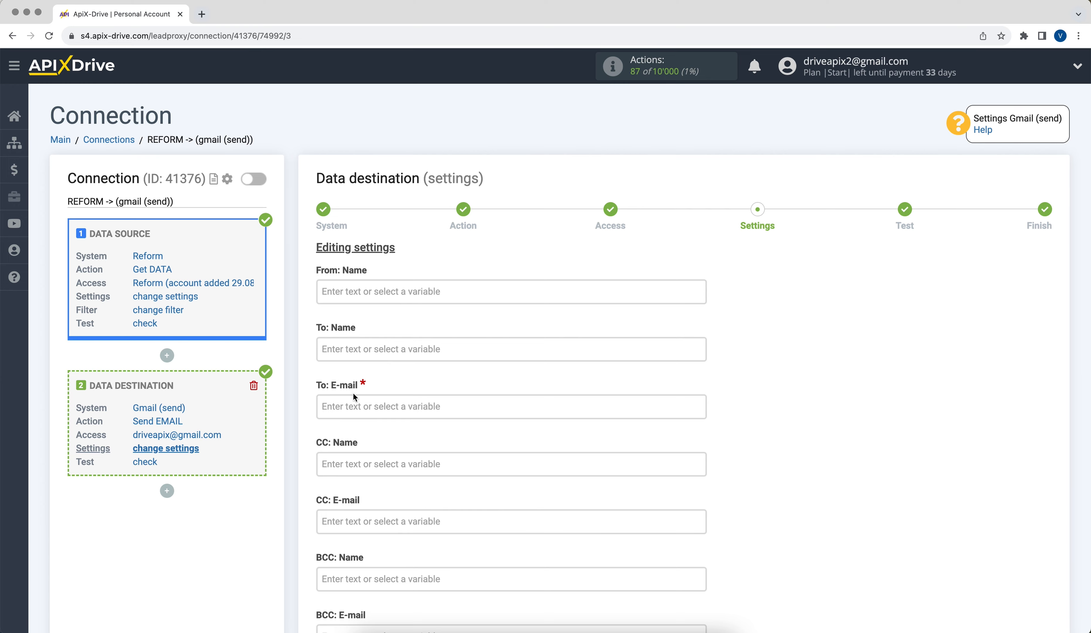
left_click(353, 405)
left_click_drag(703, 247, 702, 368)
left_click(474, 363)
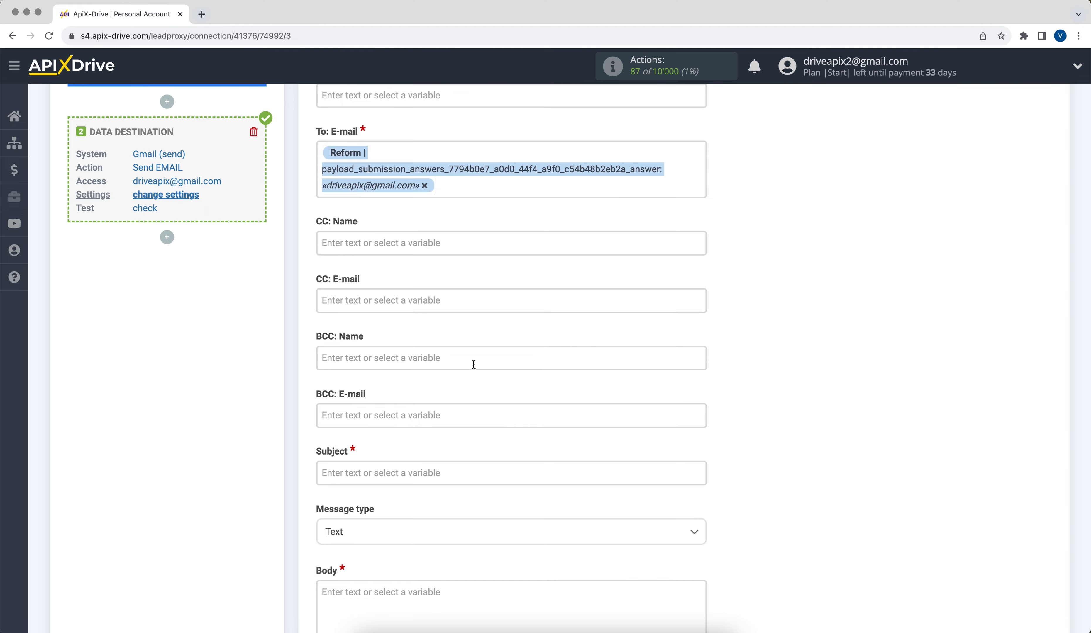
scroll(473, 363, "up", 5)
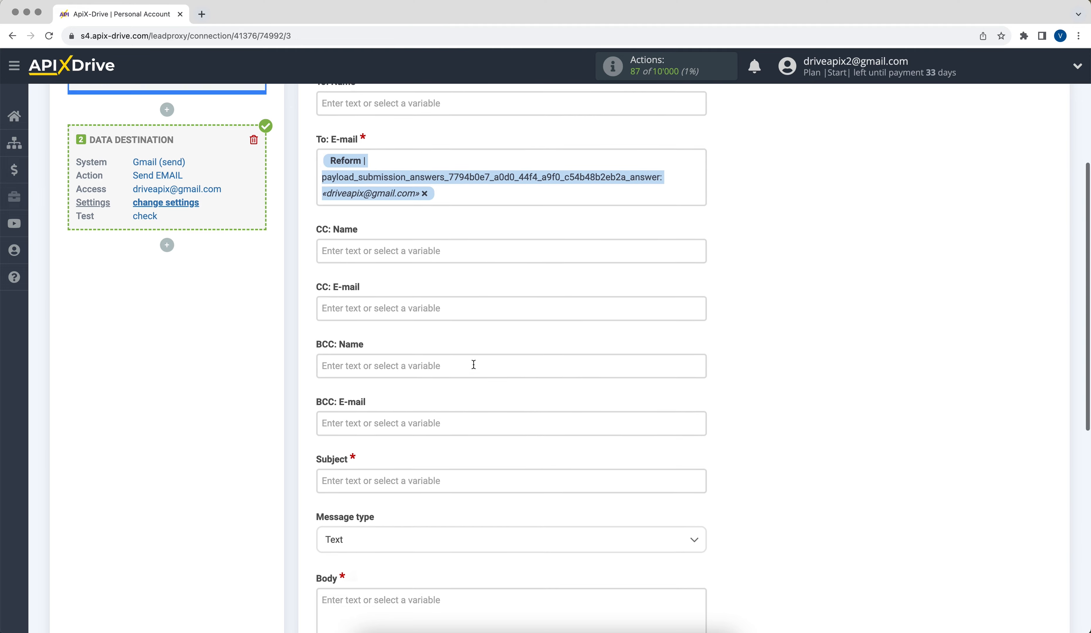
Step: Set From: Name to 'ApiX-Drive' and Subject to 'Consultation'
left_click(399, 226)
type("ApiX-Drive")
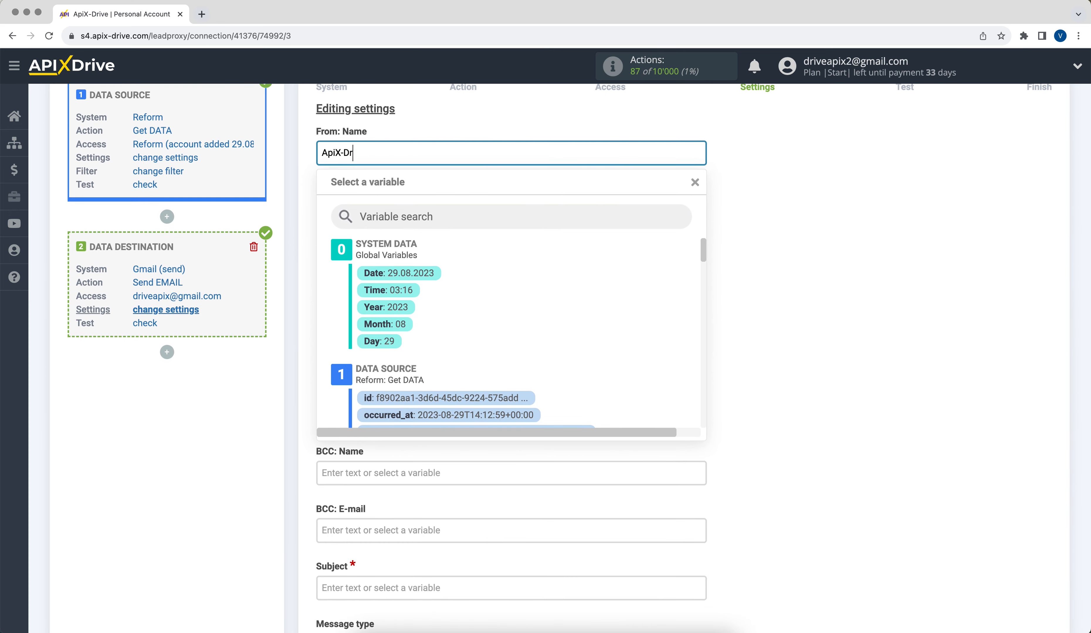
left_click(774, 300)
scroll(774, 305, "down", 3)
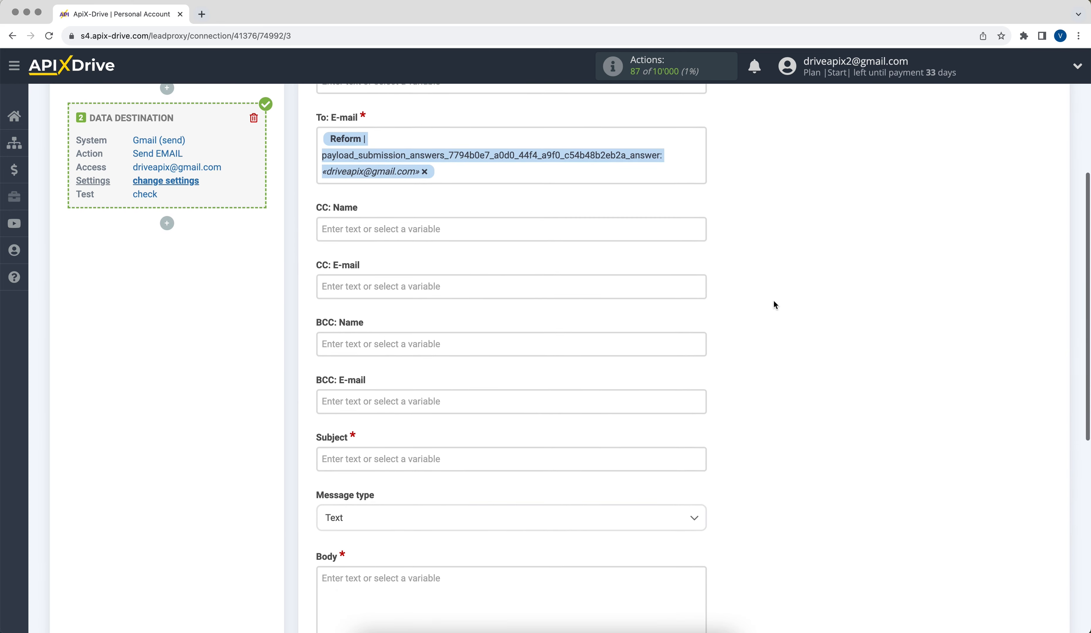
left_click(541, 455)
type("C")
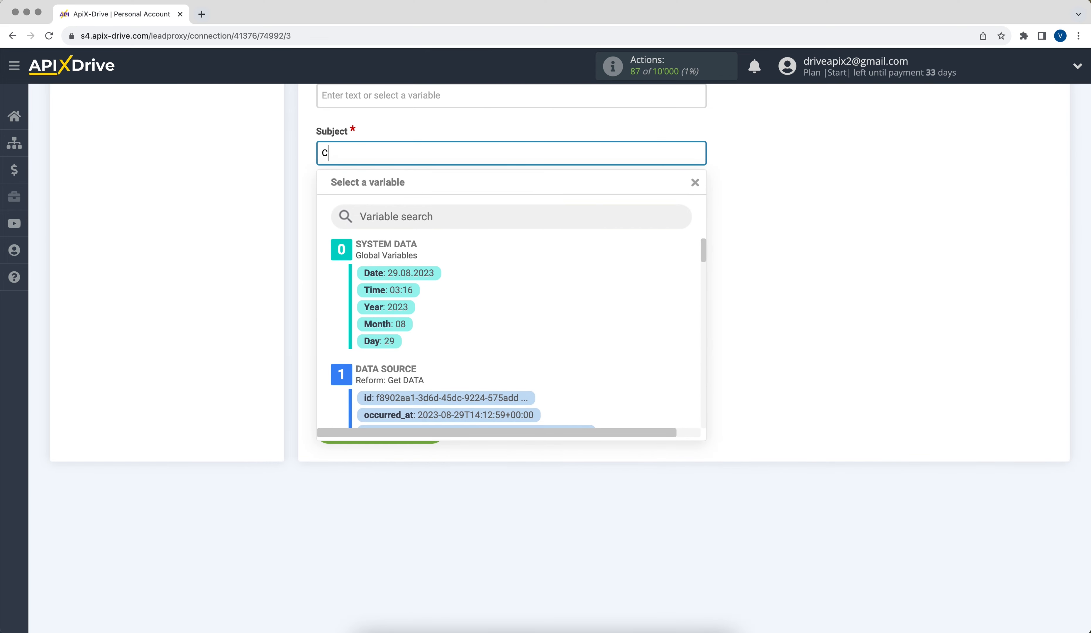
type("onsultation")
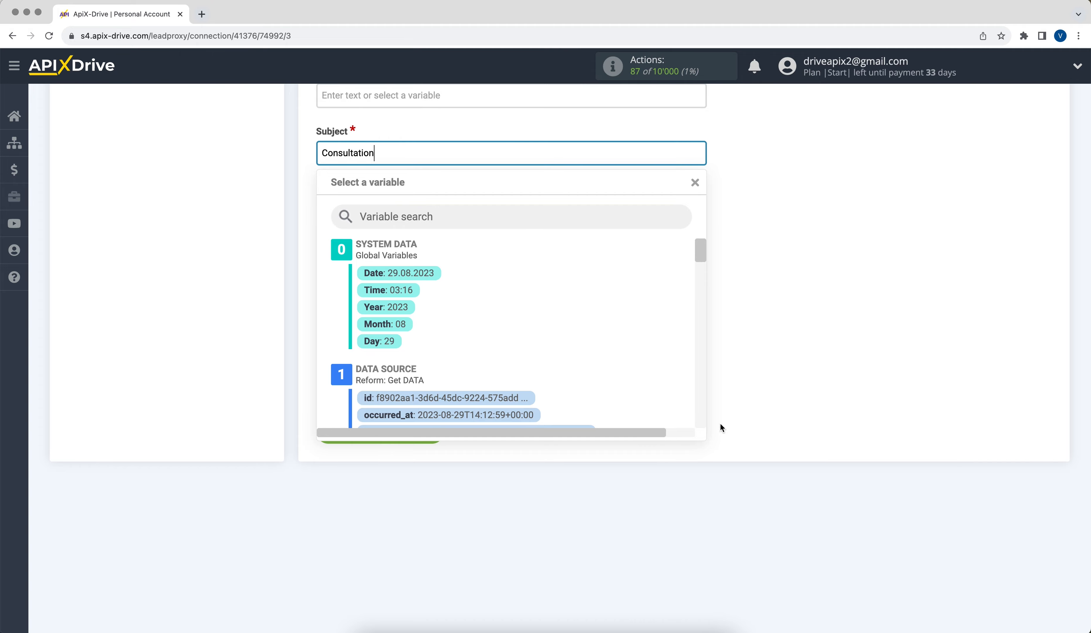
left_click(872, 365)
Step: Write the body 'Hello, [name answer]!' with a second line 'We will contact you soon!'
left_click(475, 283)
scroll(474, 284, "down", 3)
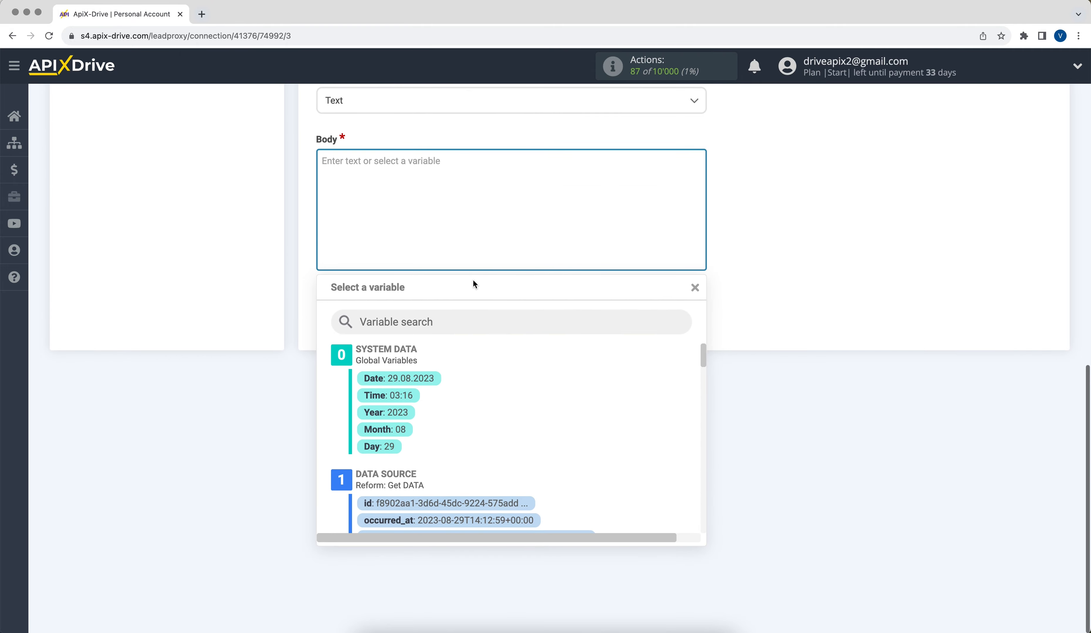
type("Hello,")
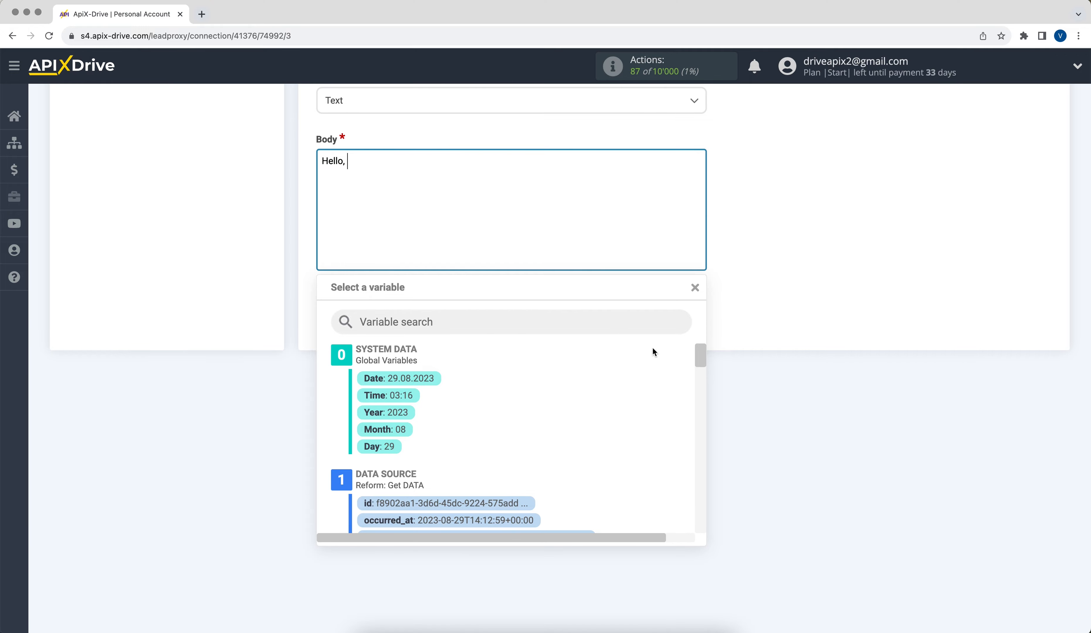
left_click_drag(699, 357, 703, 402)
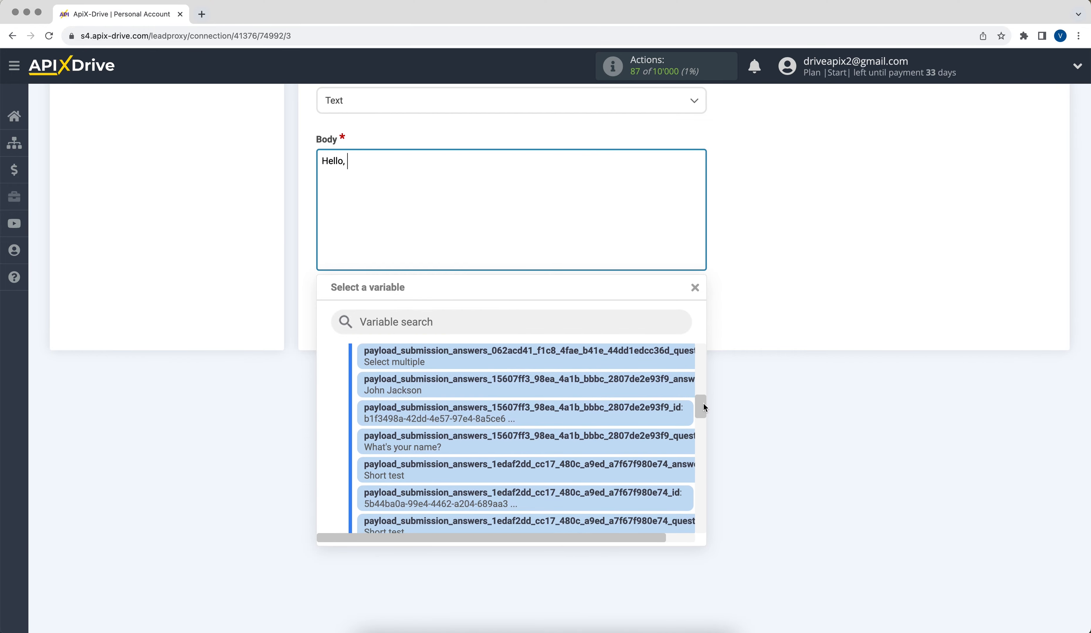
left_click(557, 384)
type("!")
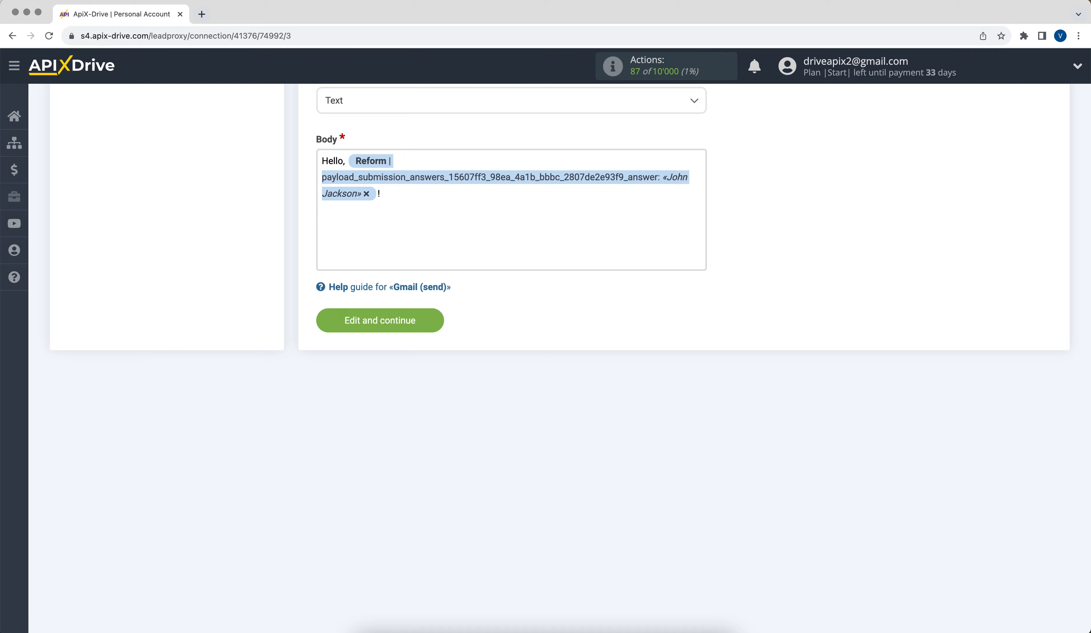
key("Return")
type("We will contact you soon!")
Step: Save the email settings, send test data to Gmail (send), and open the Consultation email in the inbox
left_click(411, 320)
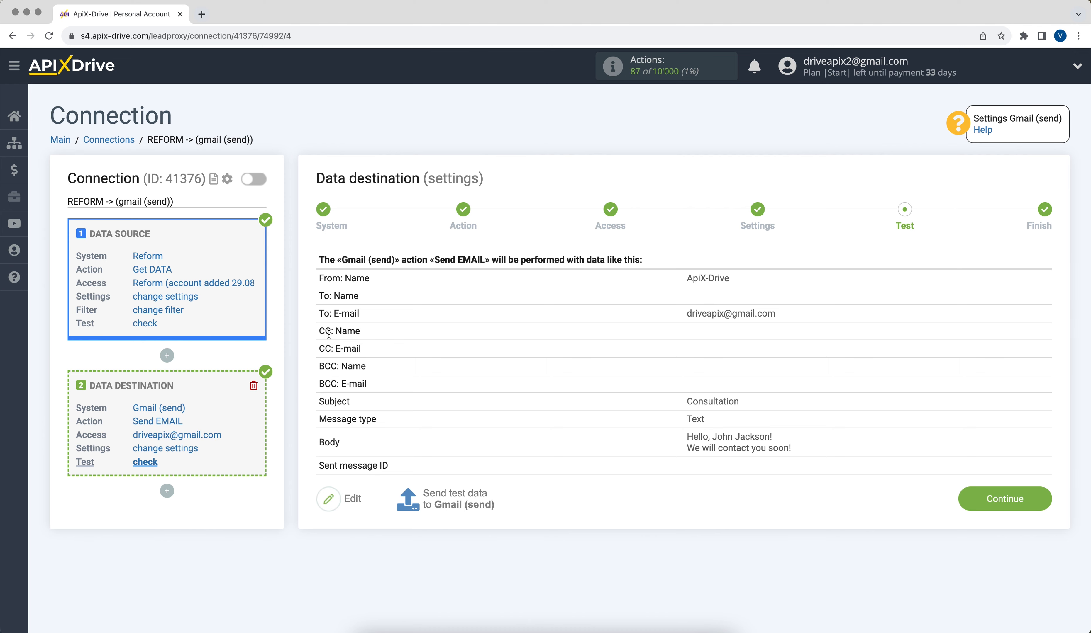
left_click(428, 491)
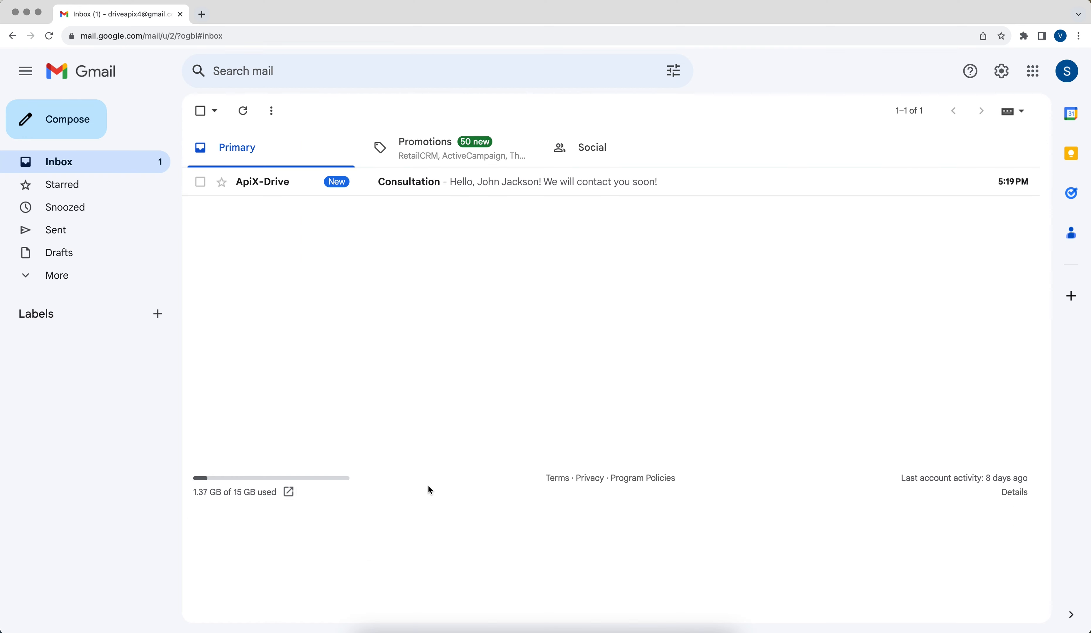
left_click(268, 184)
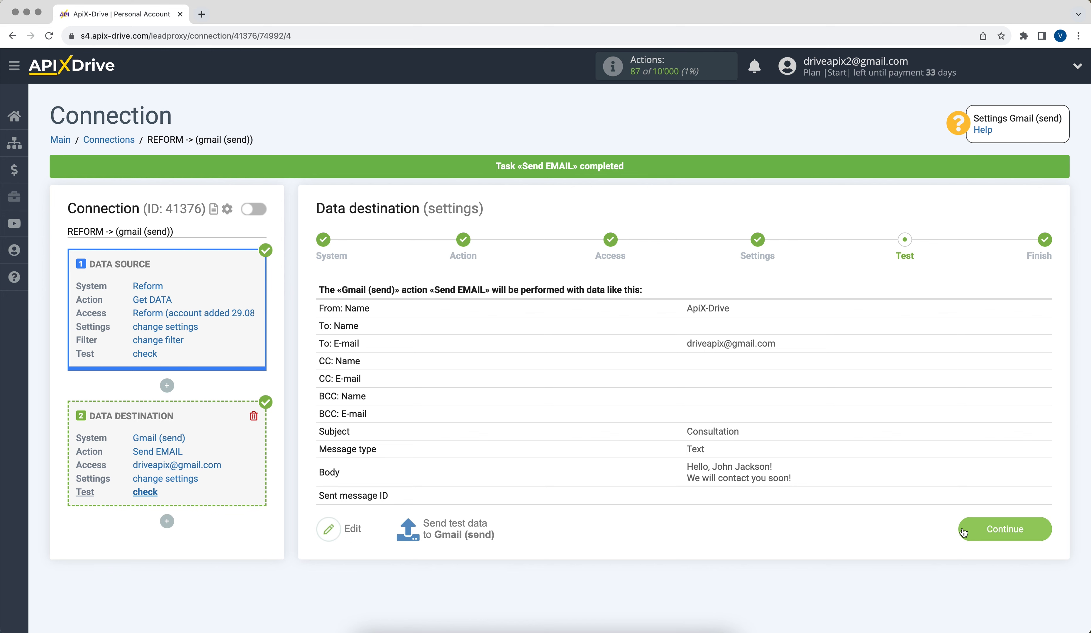
Step: Finish the Reform → Gmail connection, enable auto-update, and change its update interval from 10 to 5 minutes
left_click(963, 529)
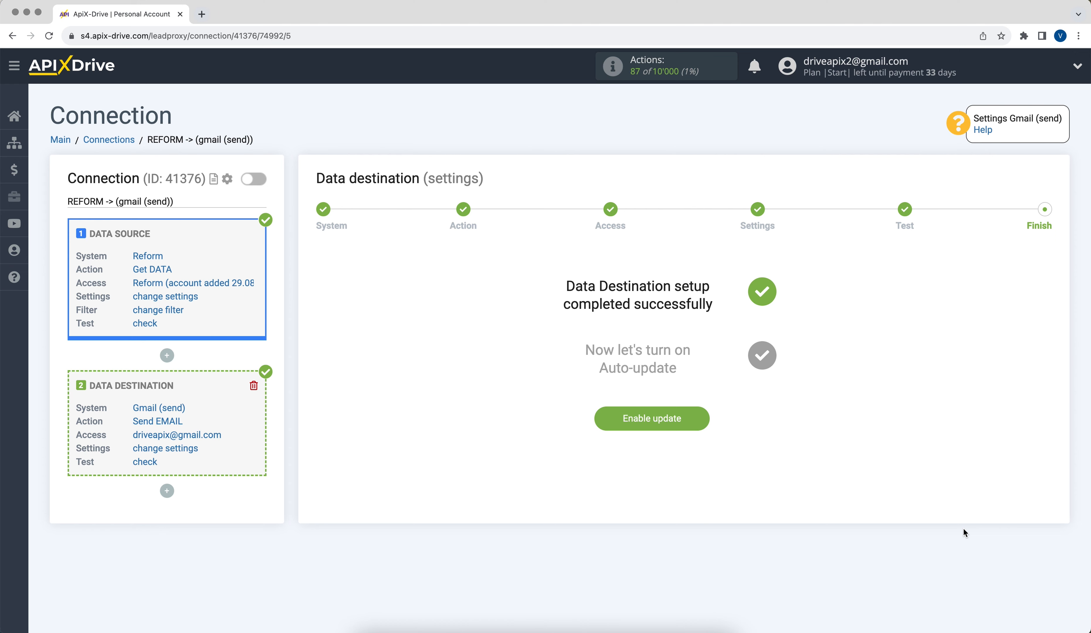
left_click(618, 427)
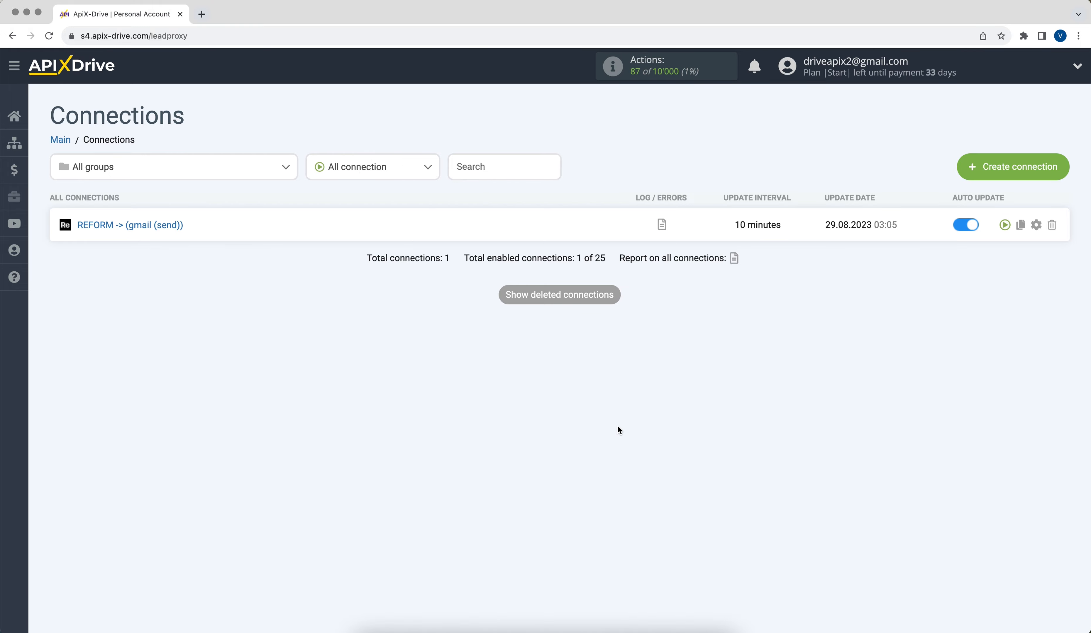
left_click(1038, 225)
left_click(664, 343)
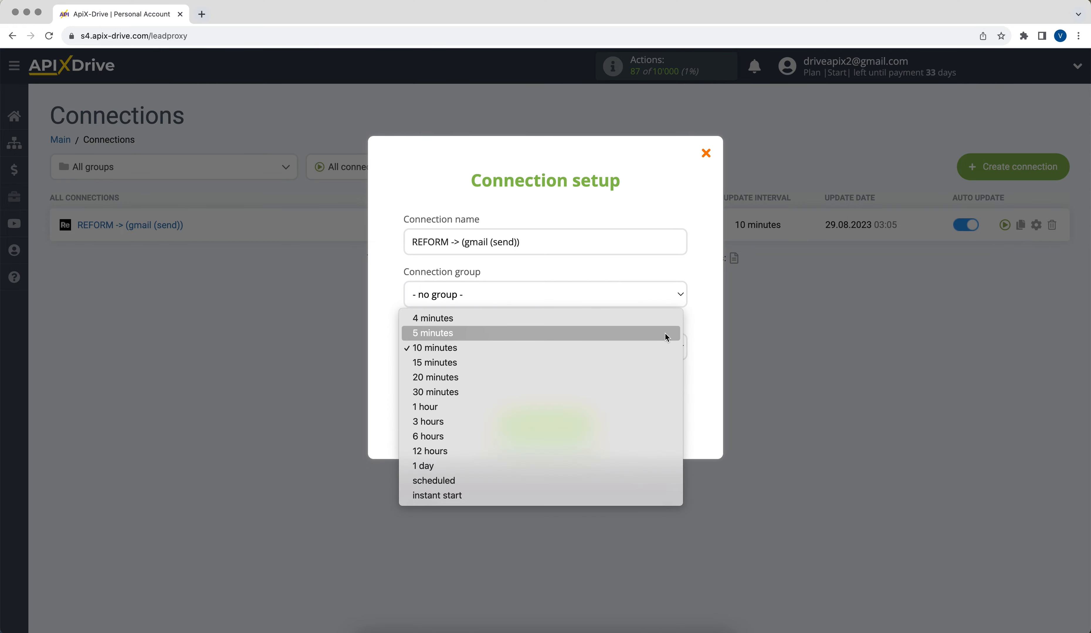
left_click(664, 333)
left_click(540, 422)
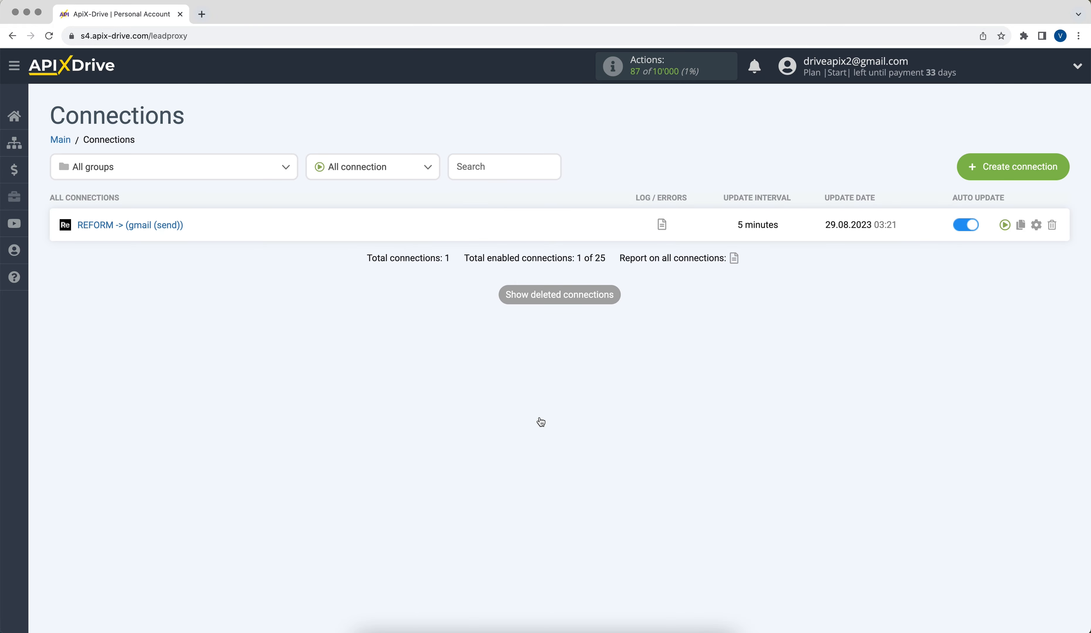